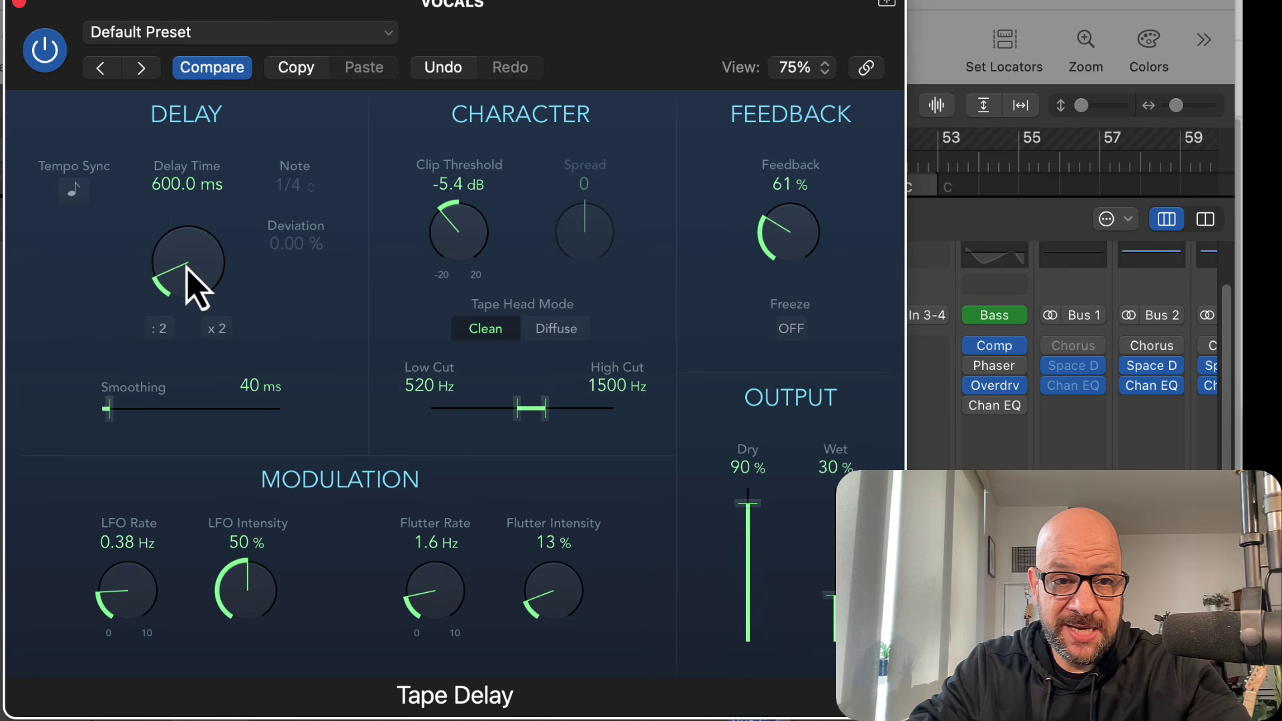
Set the Tape Delay's delay time to 30 ms and close the CLA Vocals plug-in window.
double_click(165, 184)
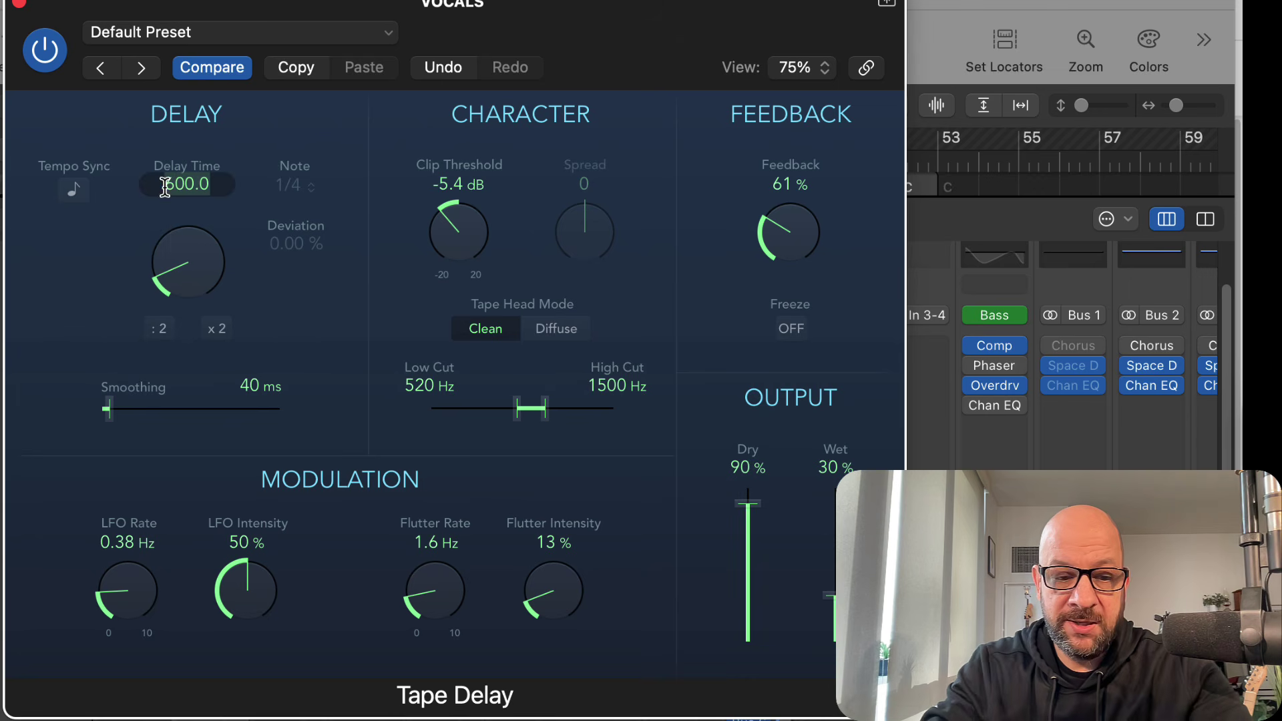
type("30")
key("Return")
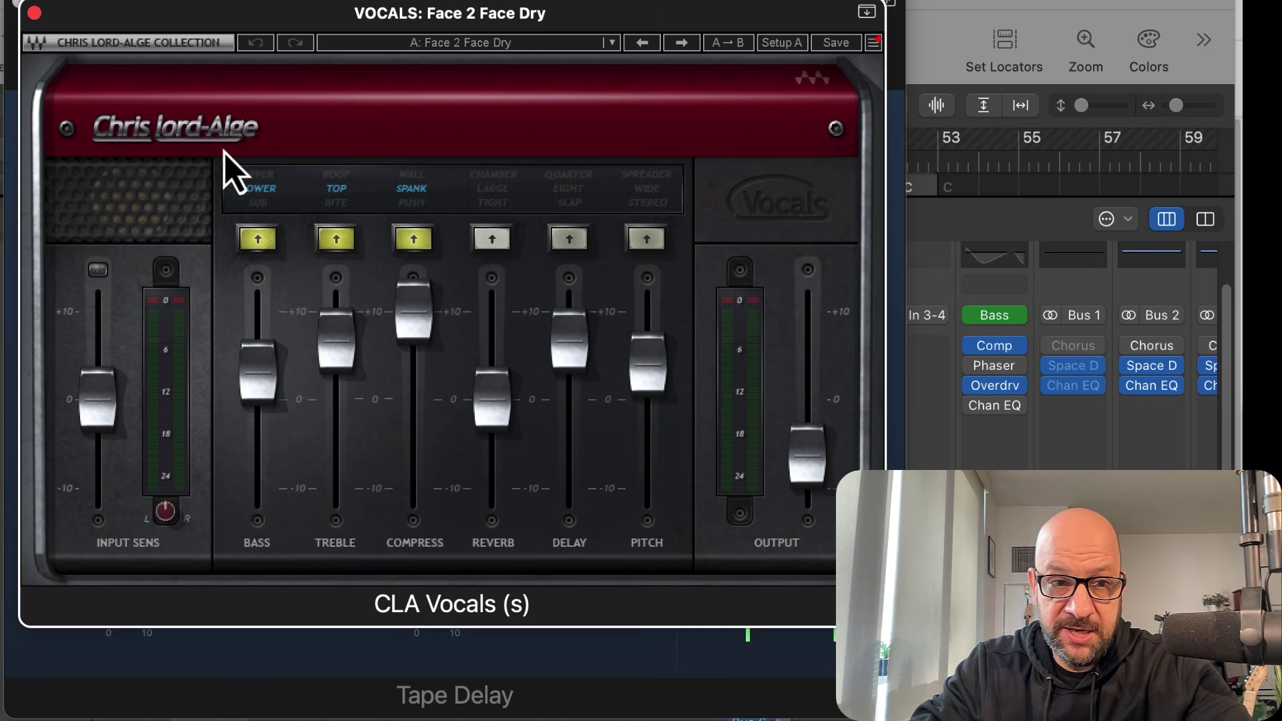
left_click(34, 13)
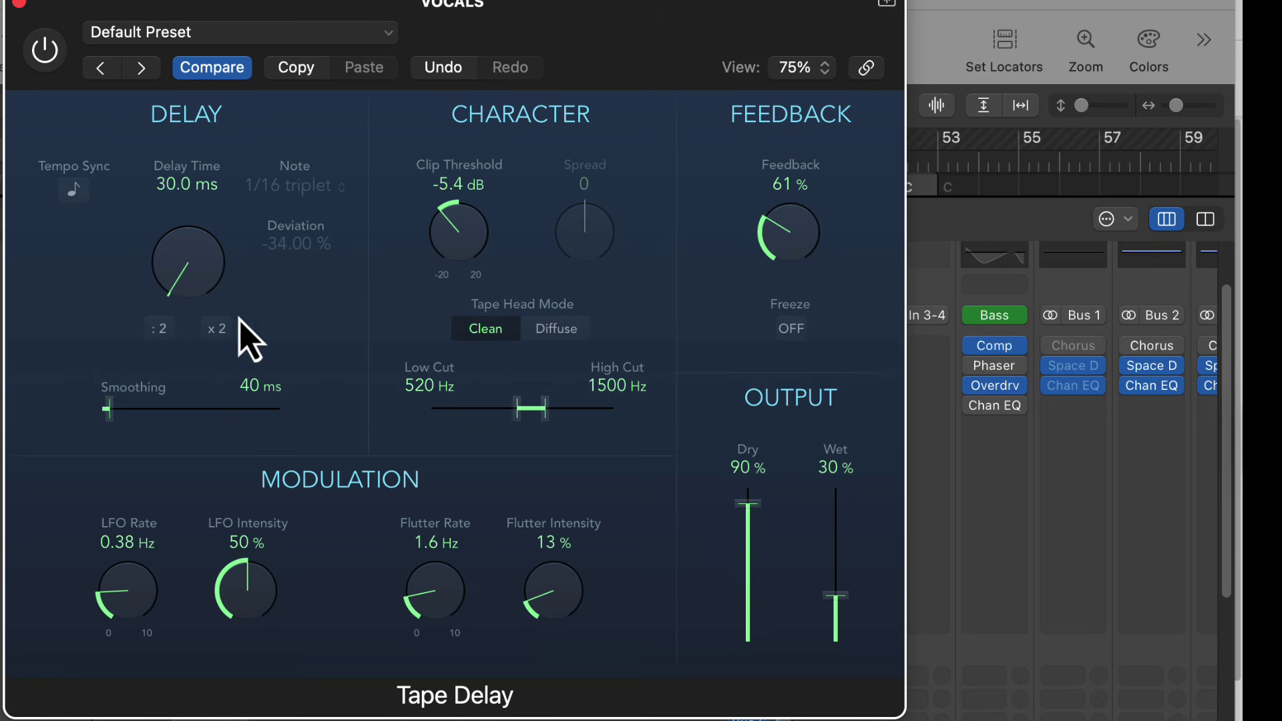
Switch on the Tape Delay with its wet output at 67% and its feedback at 0%.
left_click(45, 57)
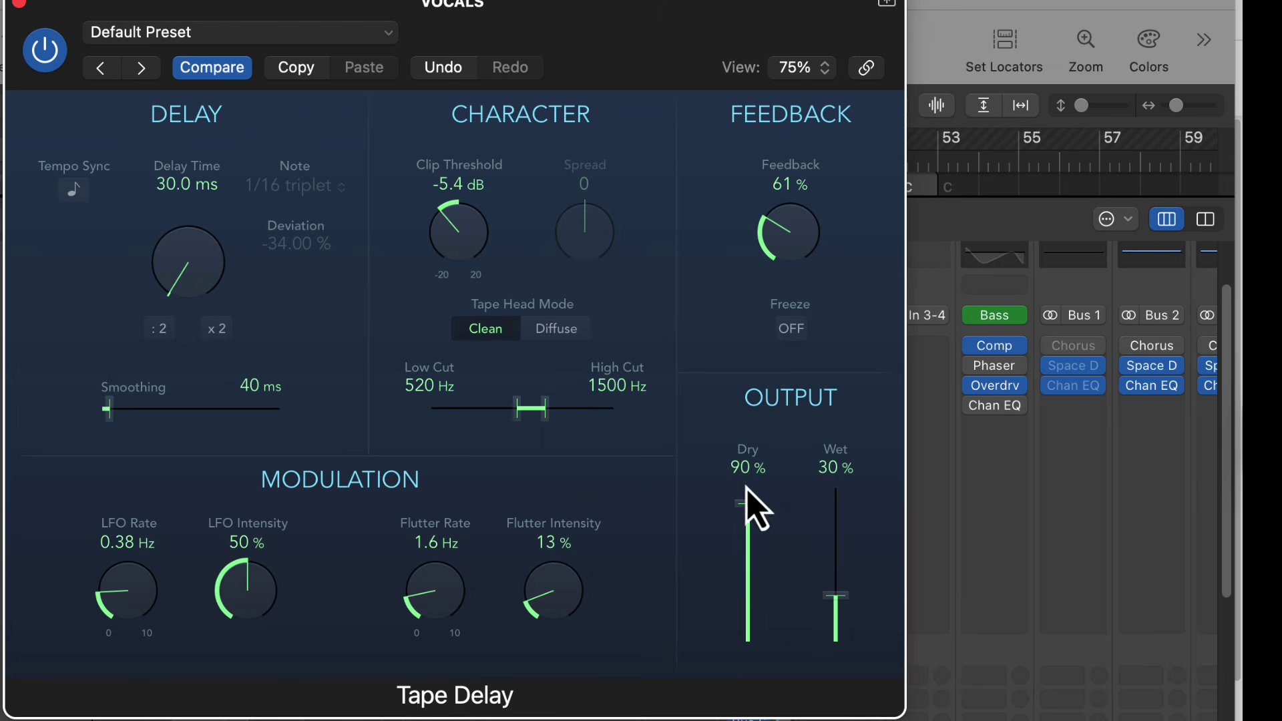
left_click_drag(837, 601, 838, 545)
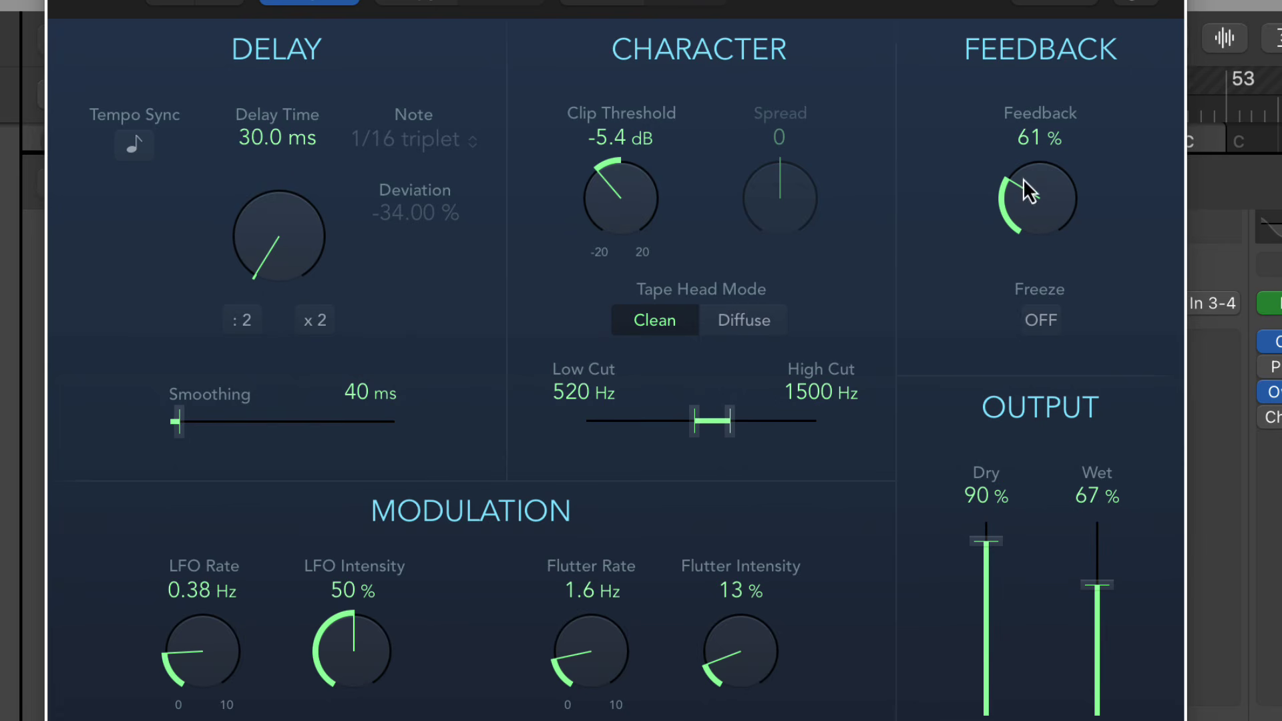
left_click_drag(1030, 264, 1060, 365)
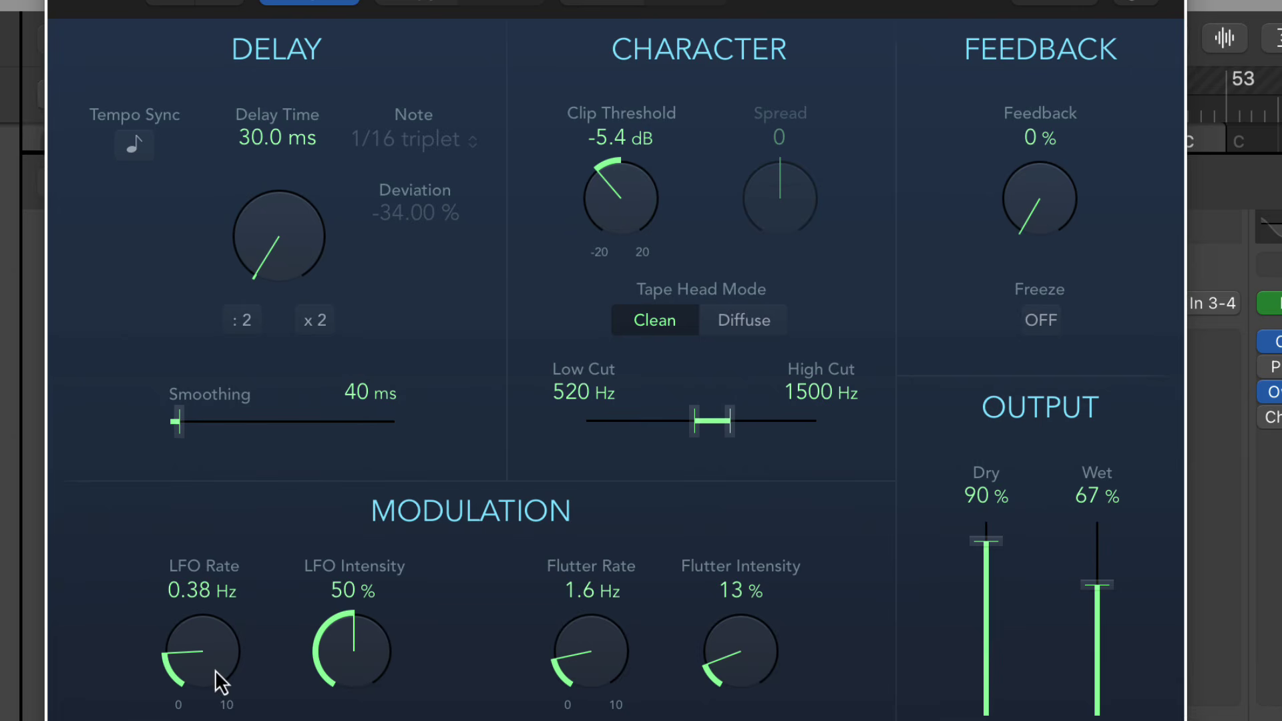
Try a fast LFO rate of 6.22 Hz, settle on 0.48 Hz, and set the wet output to 80%.
left_click_drag(214, 566, 196, 401)
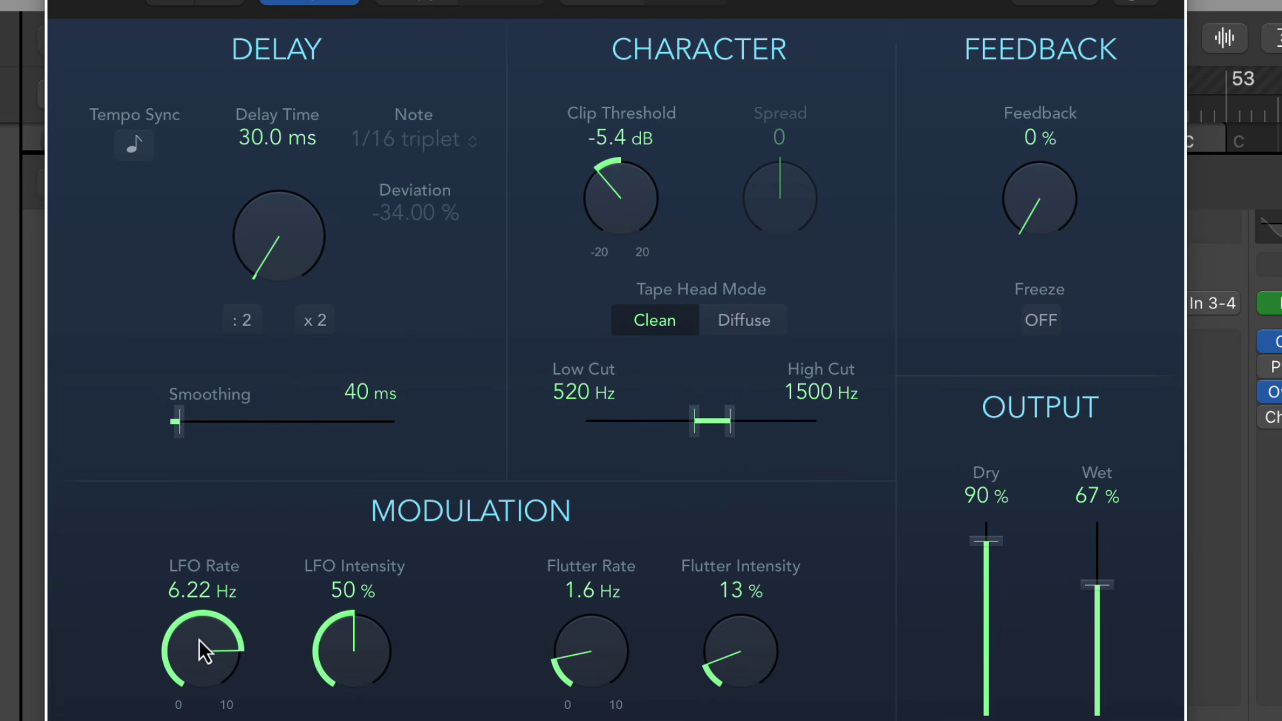
left_click_drag(205, 626, 201, 691)
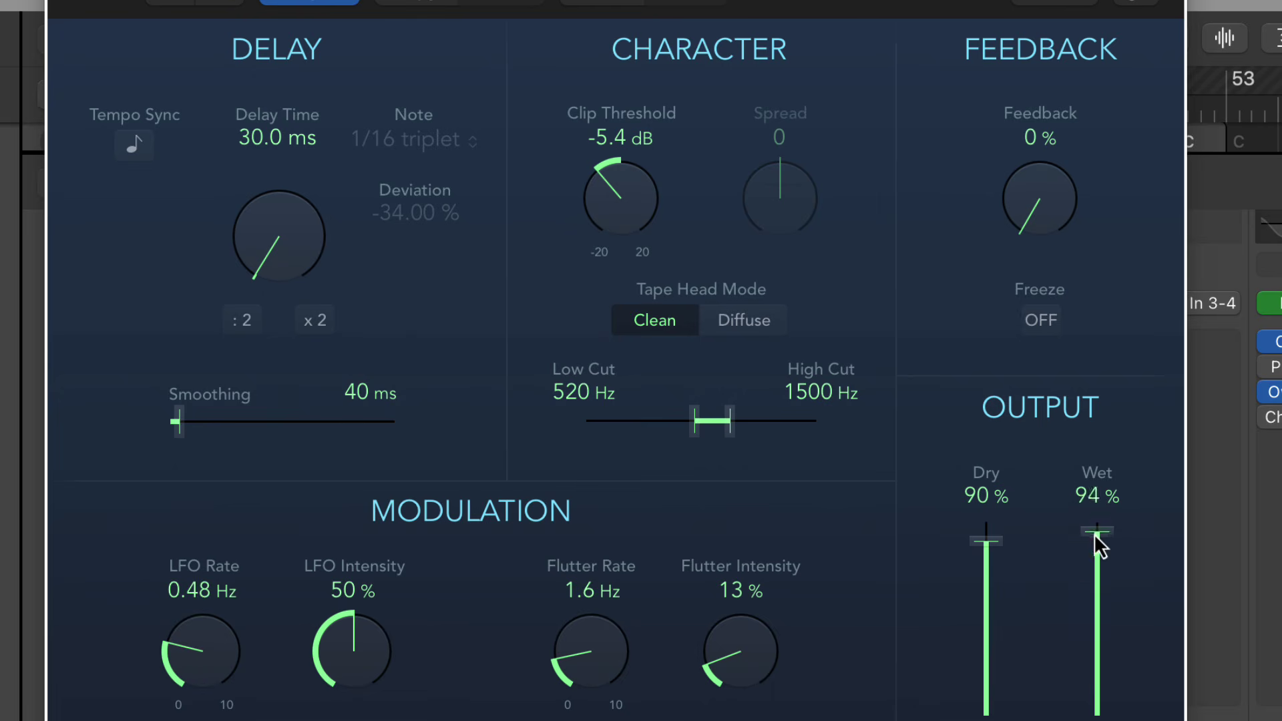
left_click_drag(1093, 519, 1090, 563)
Set the Tape Delay's low cut to 150 Hz and high cut to 20000 Hz, and reduce the wet output to 60%.
left_click_drag(692, 425, 540, 416)
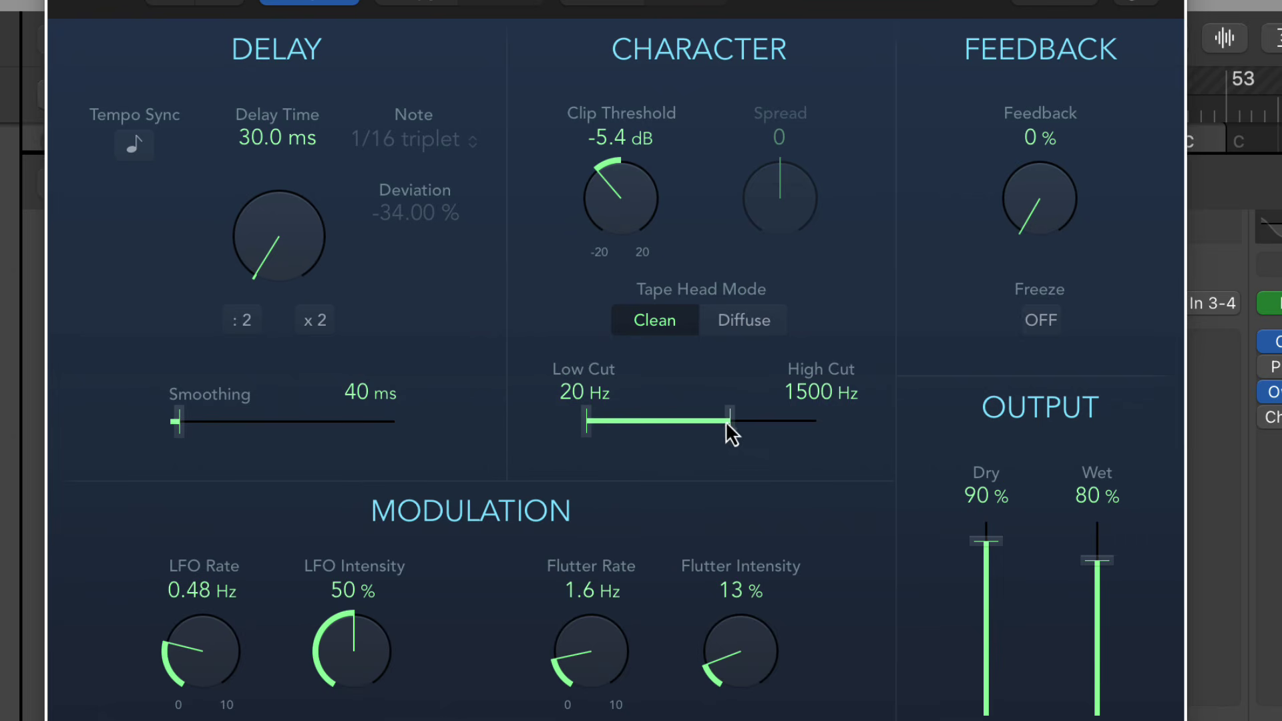
left_click_drag(726, 420, 818, 428)
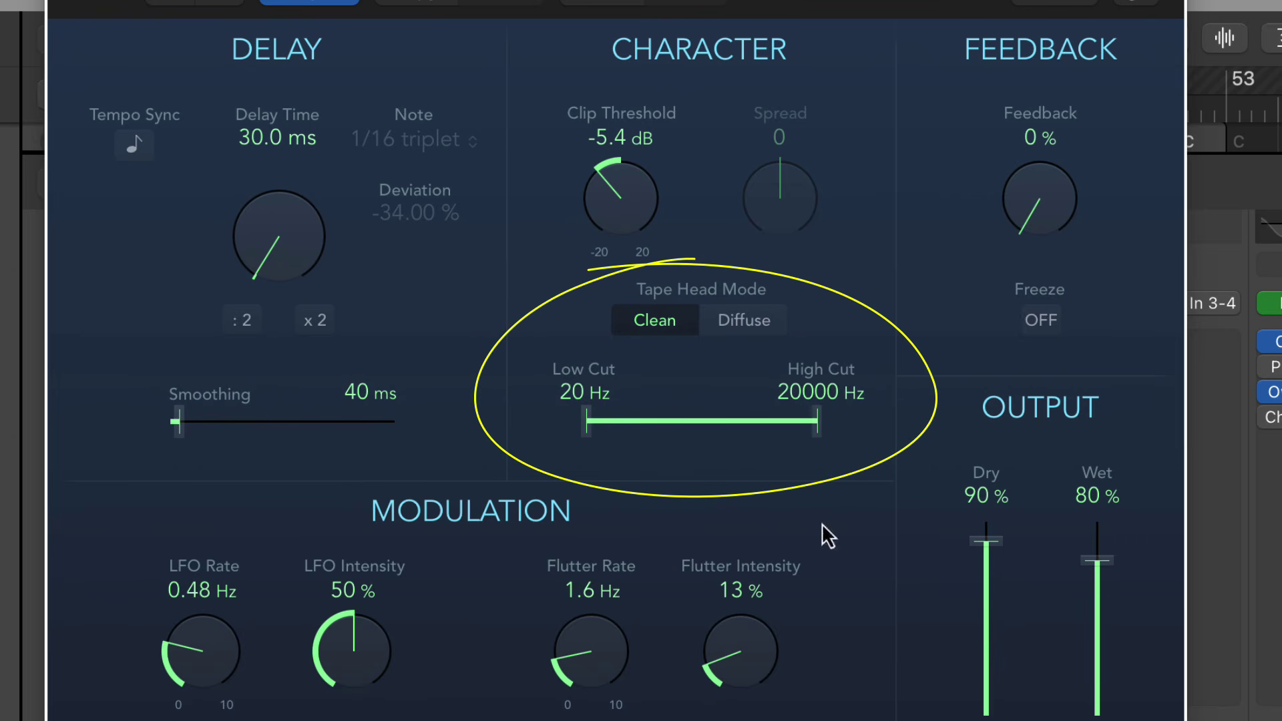
left_click_drag(1117, 574, 1103, 606)
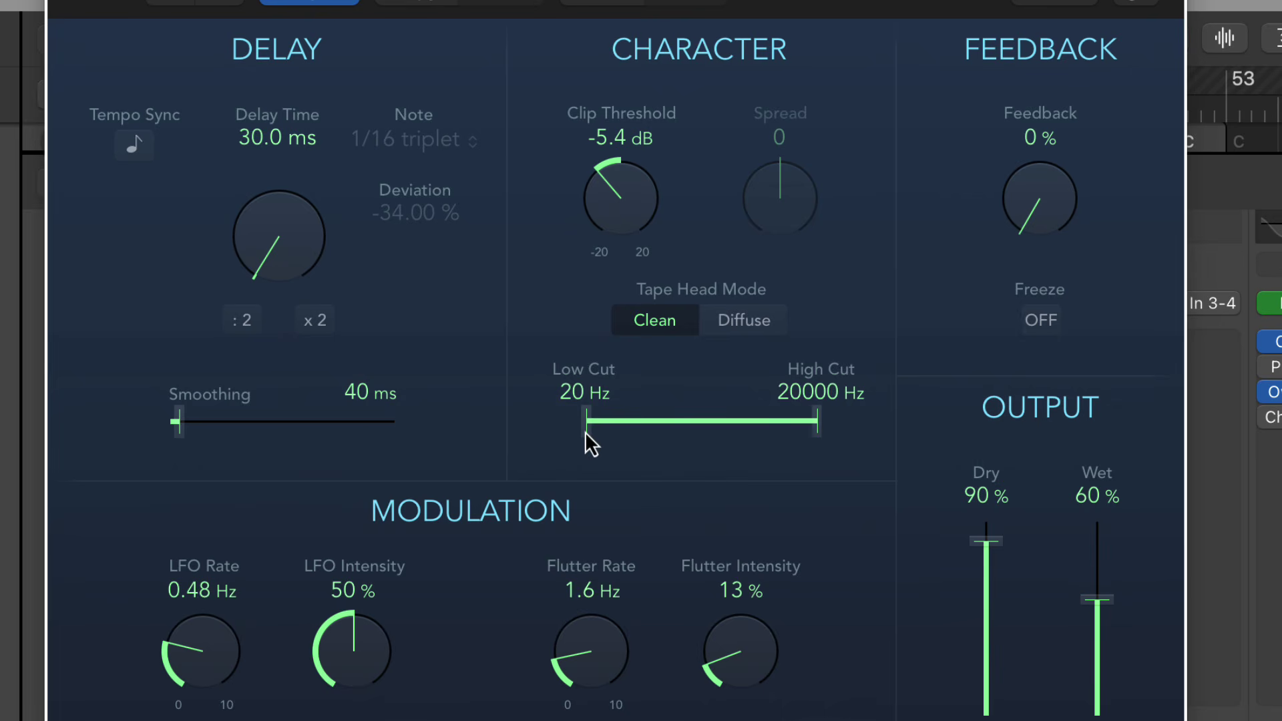
left_click_drag(589, 431, 652, 438)
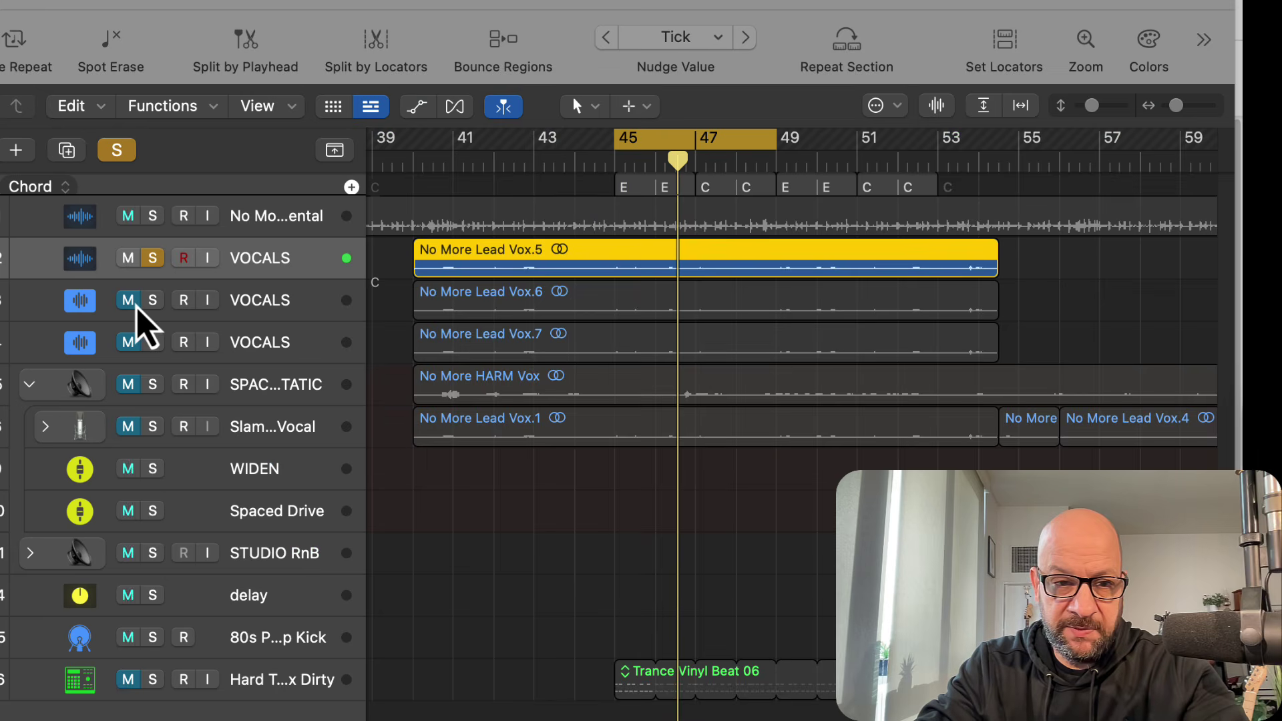
Solo the two VOCALS tracks holding the No More Lead Vox.6 and No More Lead Vox.7 regions.
left_click(259, 313)
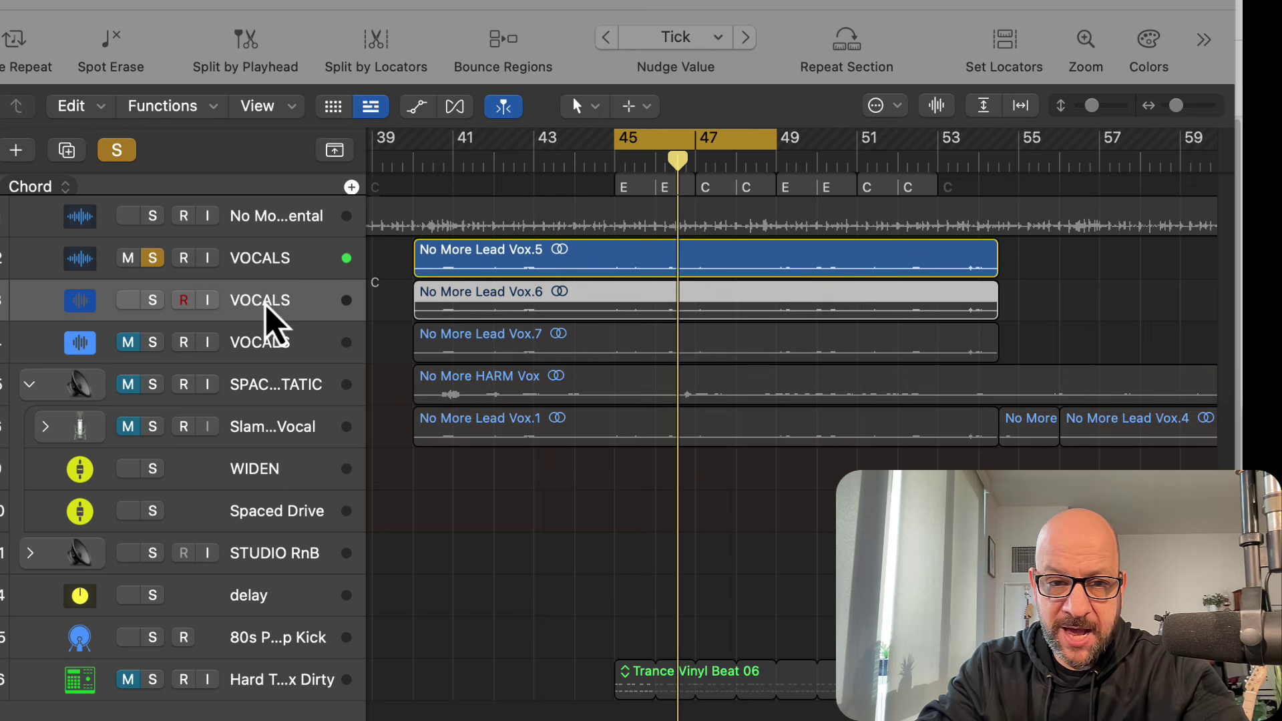
left_click(153, 300)
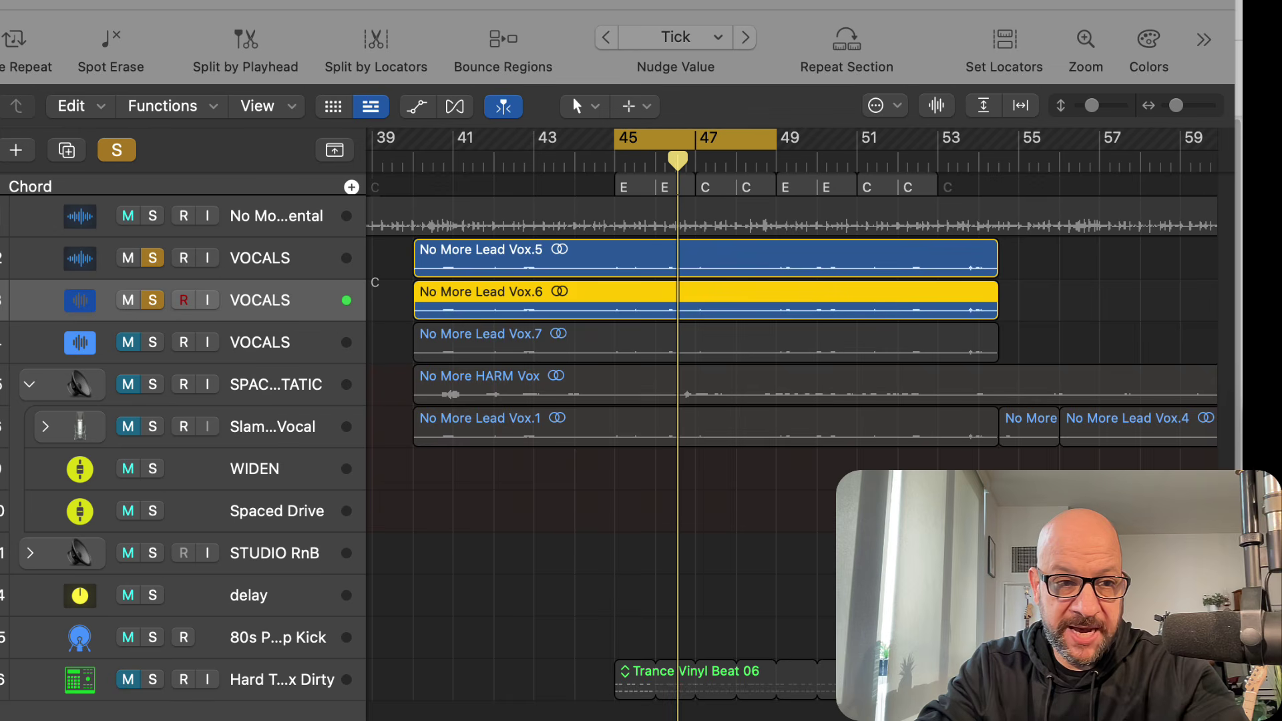
left_click(1, 334)
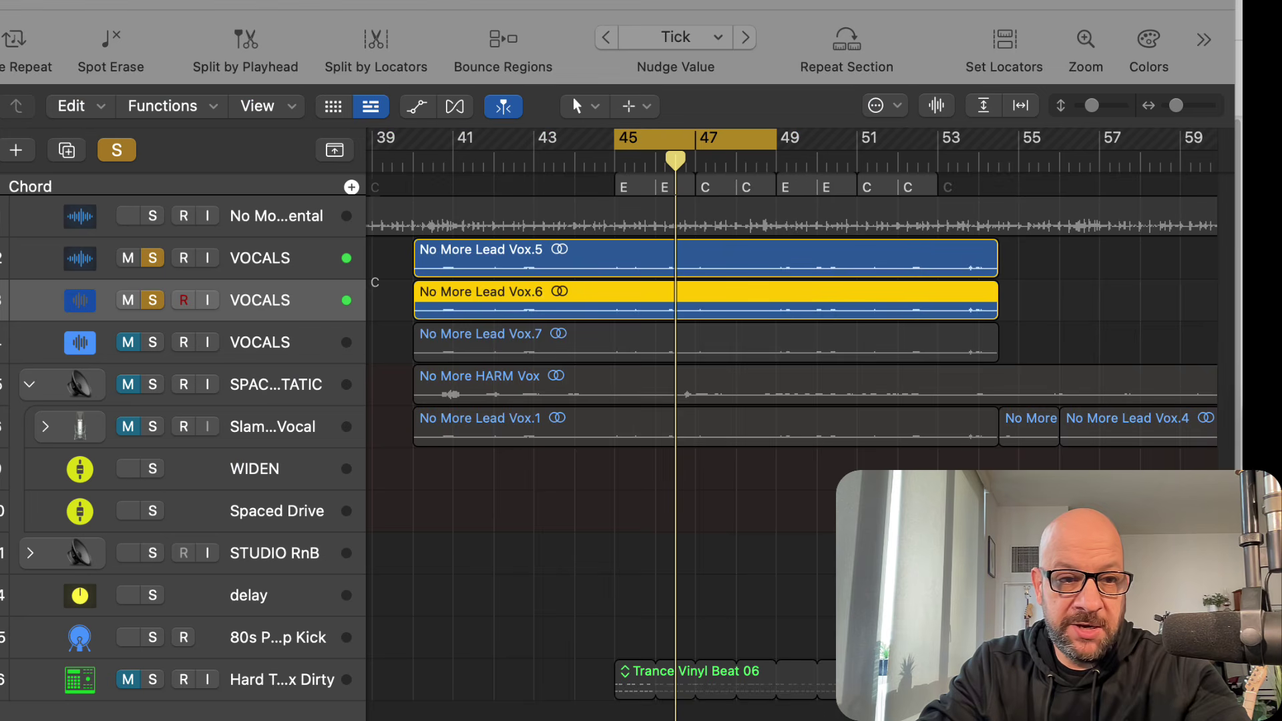
left_click(152, 341)
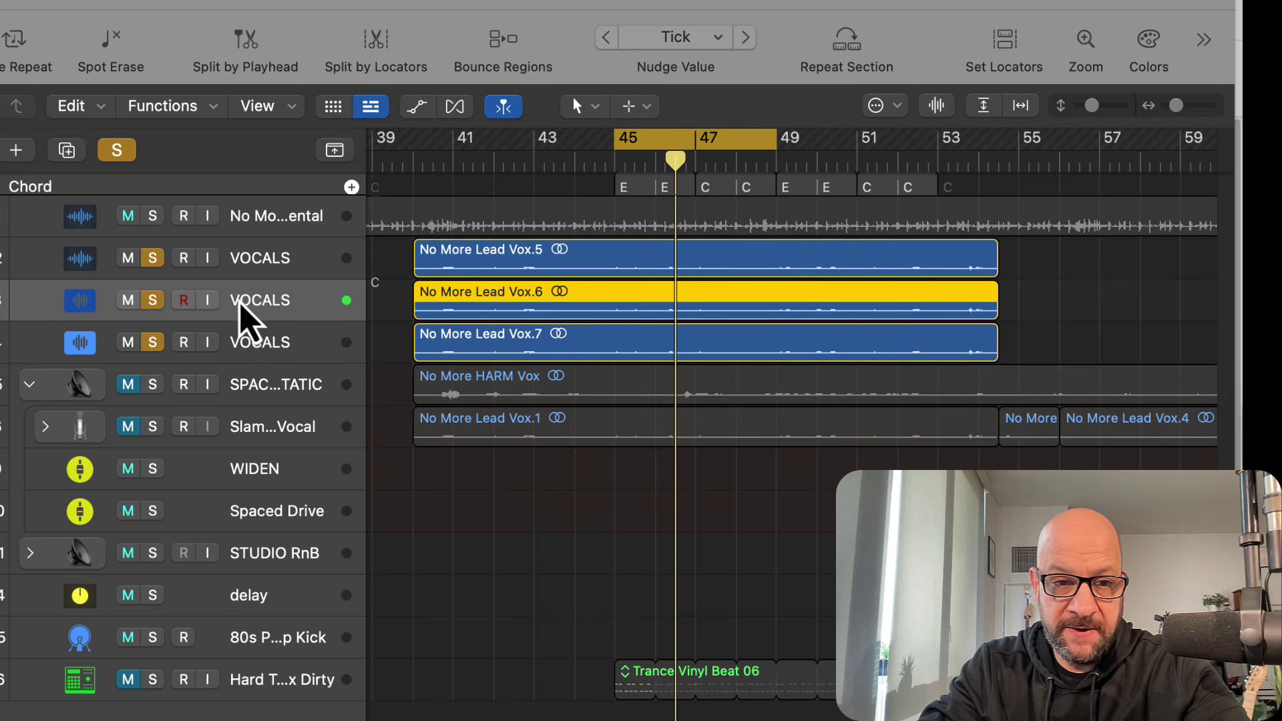
Select each of the three soloed VOCALS tracks in turn and show the hidden plug-in windows.
left_click(264, 259)
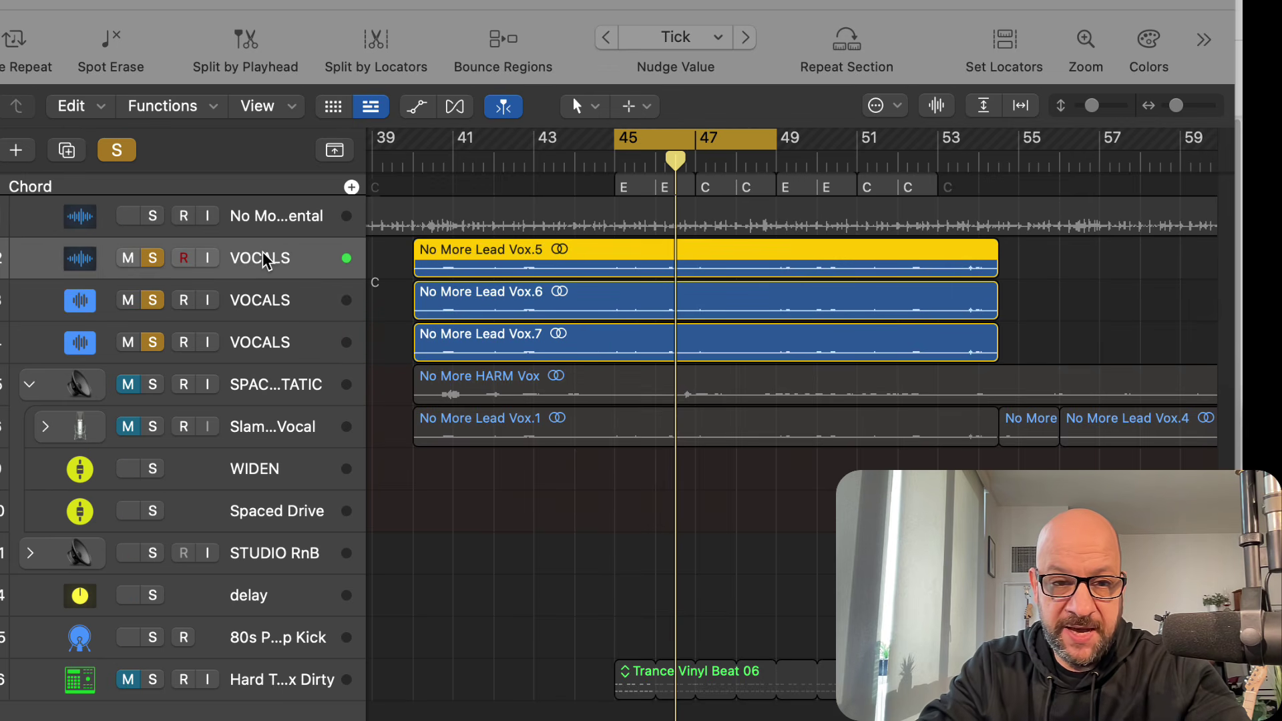
left_click(267, 303)
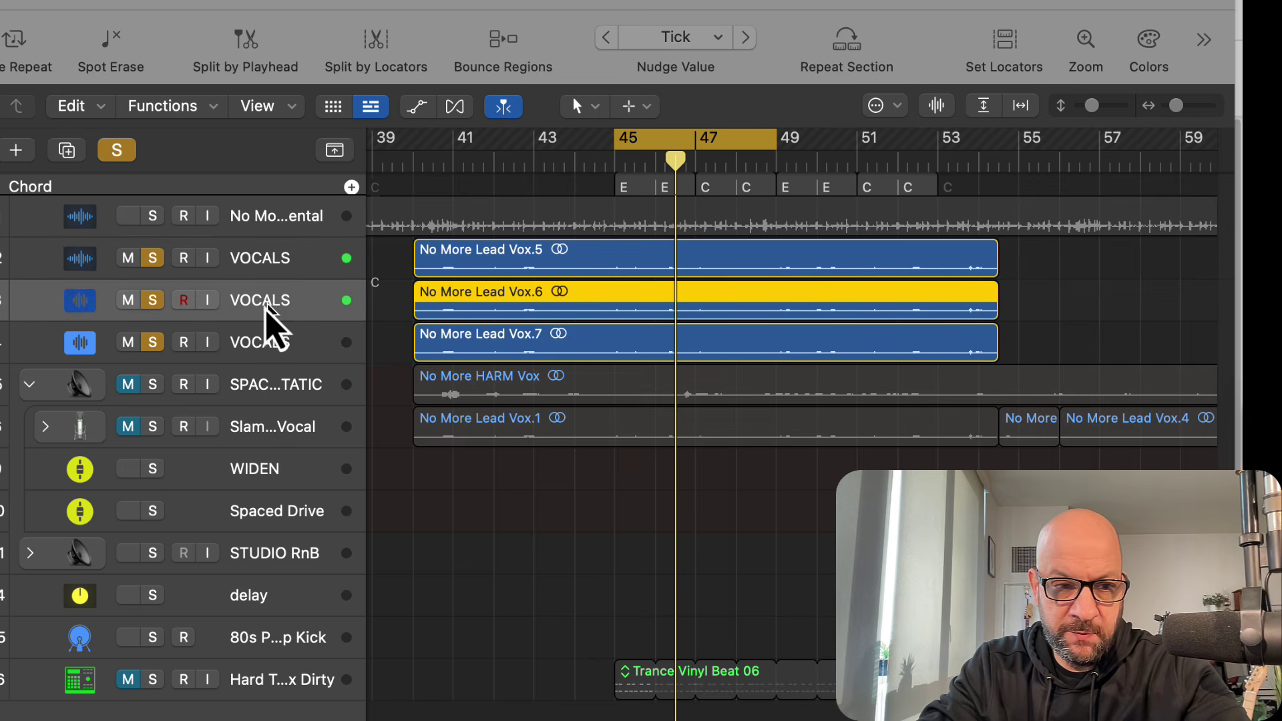
left_click(264, 350)
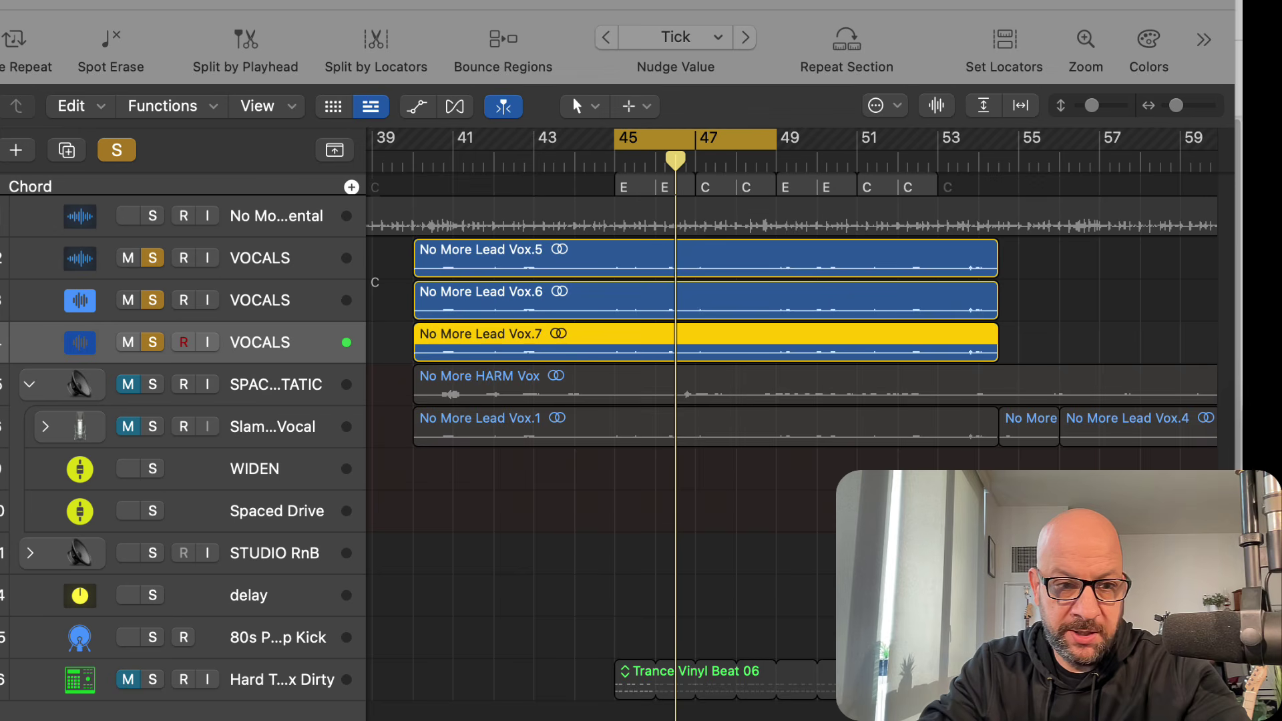
key("v")
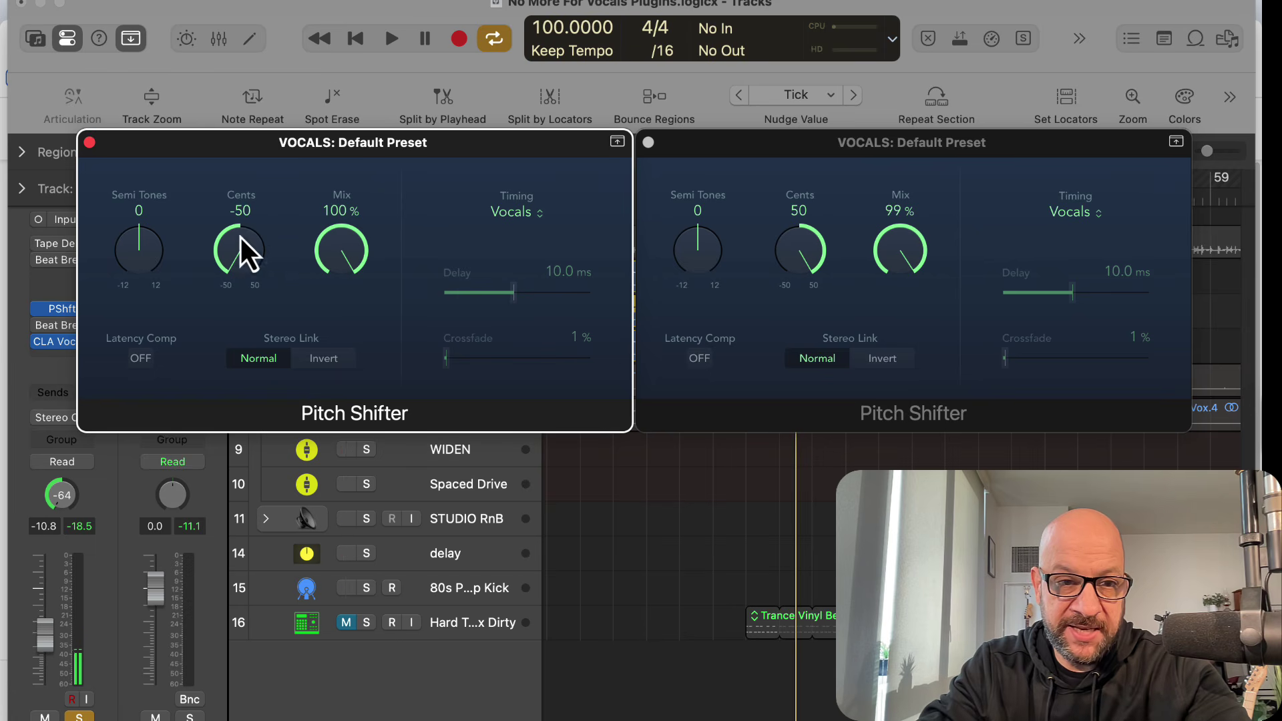
Keep the second Pitch Shifter at 50 cents with 100% mix and play back the pitch-shifted vocals.
left_click(749, 201)
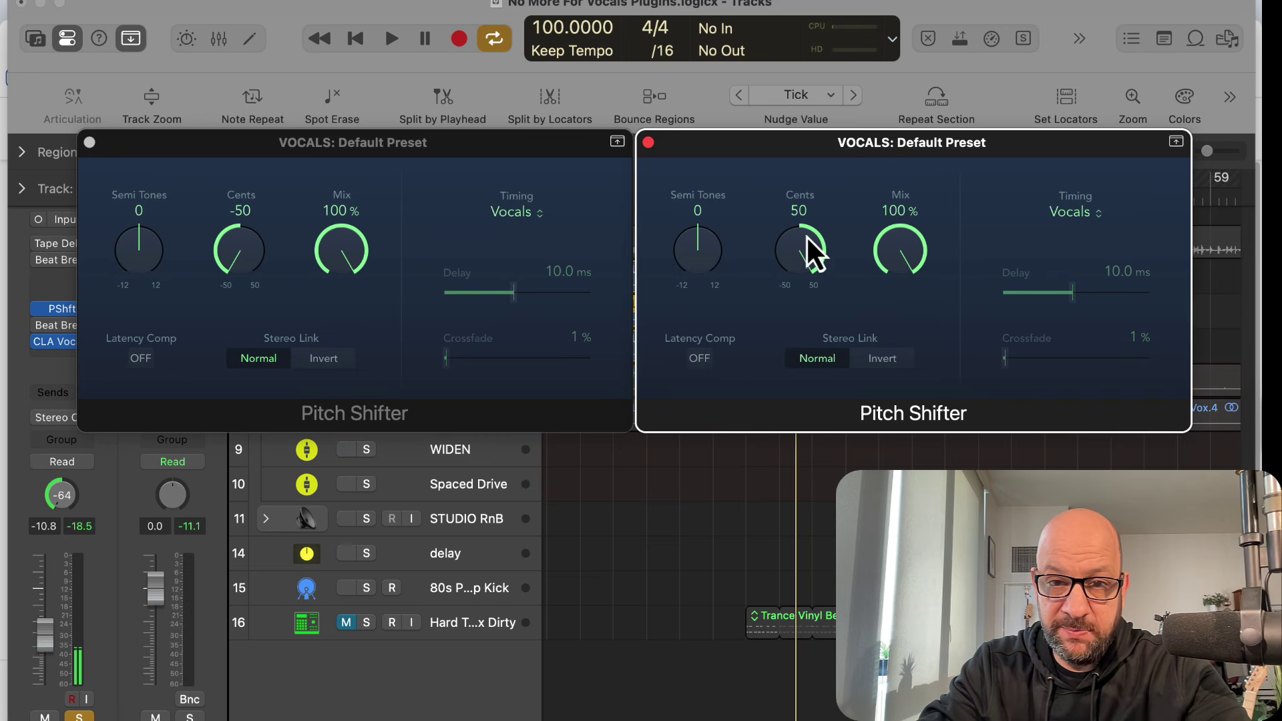
left_click_drag(809, 248, 767, 196)
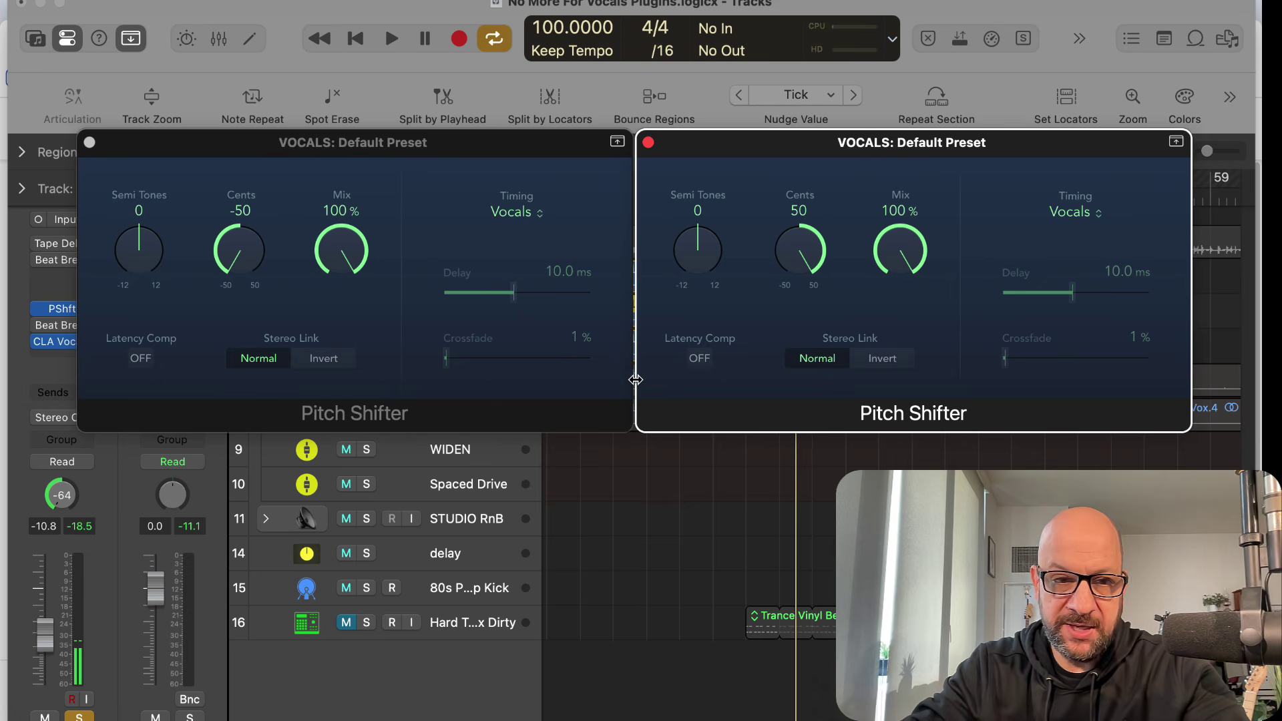
key("space")
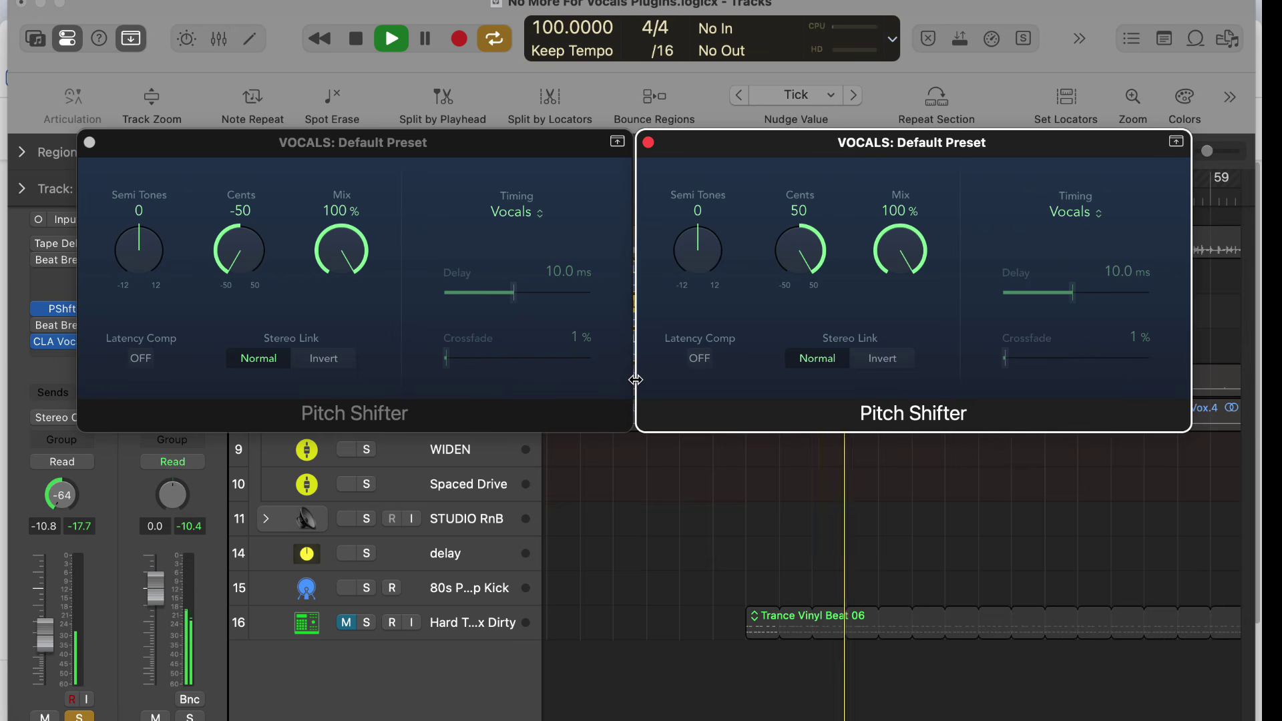
key("space")
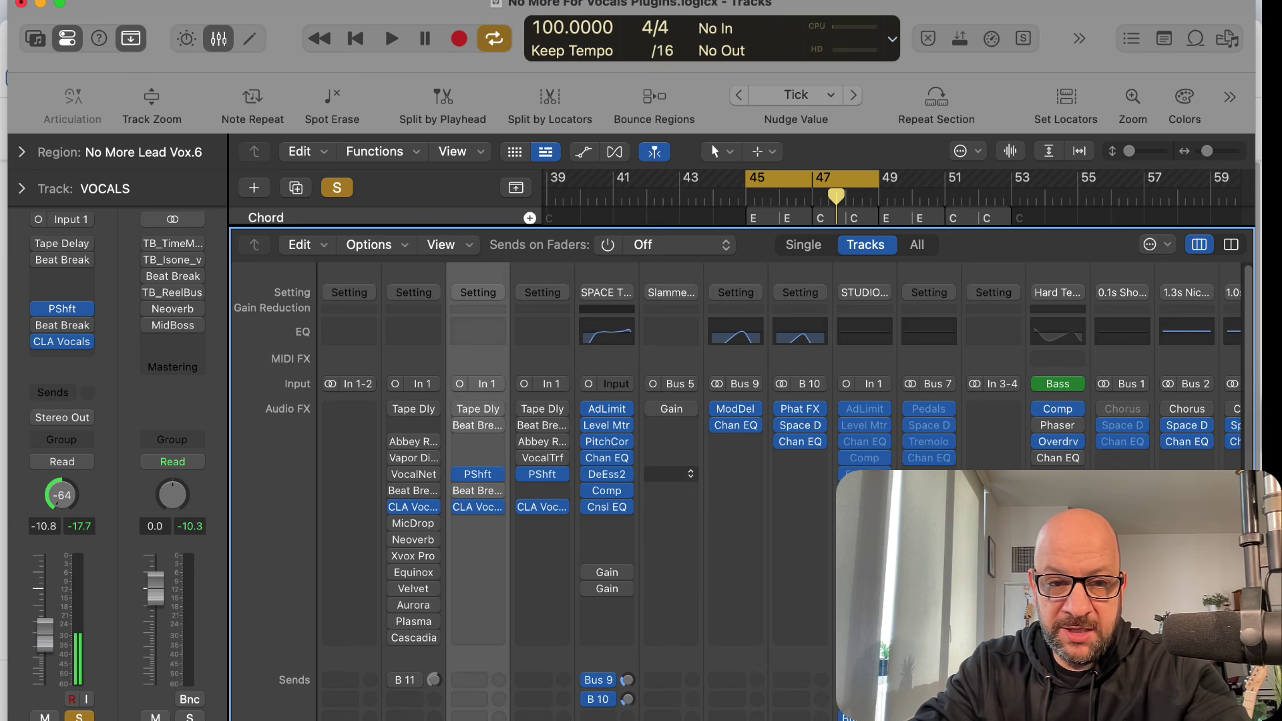
Compare the vocal with the Tape Delay switched on and bypassed, ending with it bypassed.
scroll(675, 481, "down", 3)
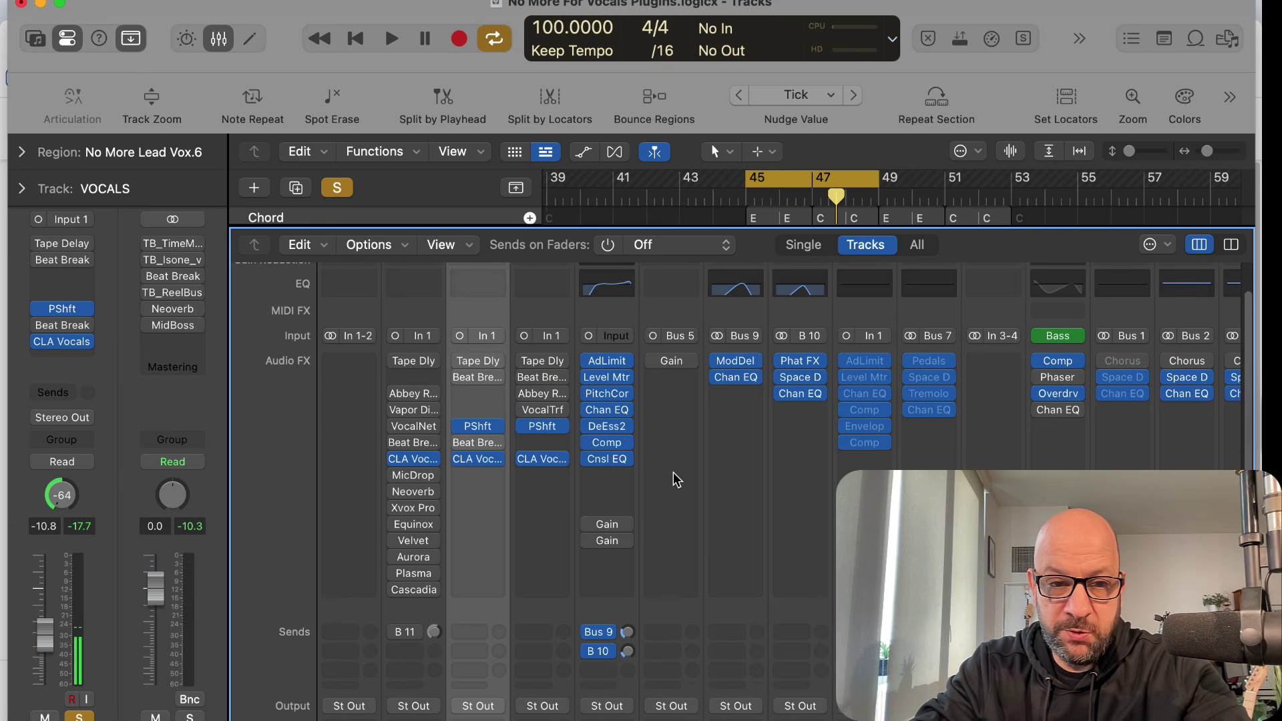
scroll(676, 479, "down", 2)
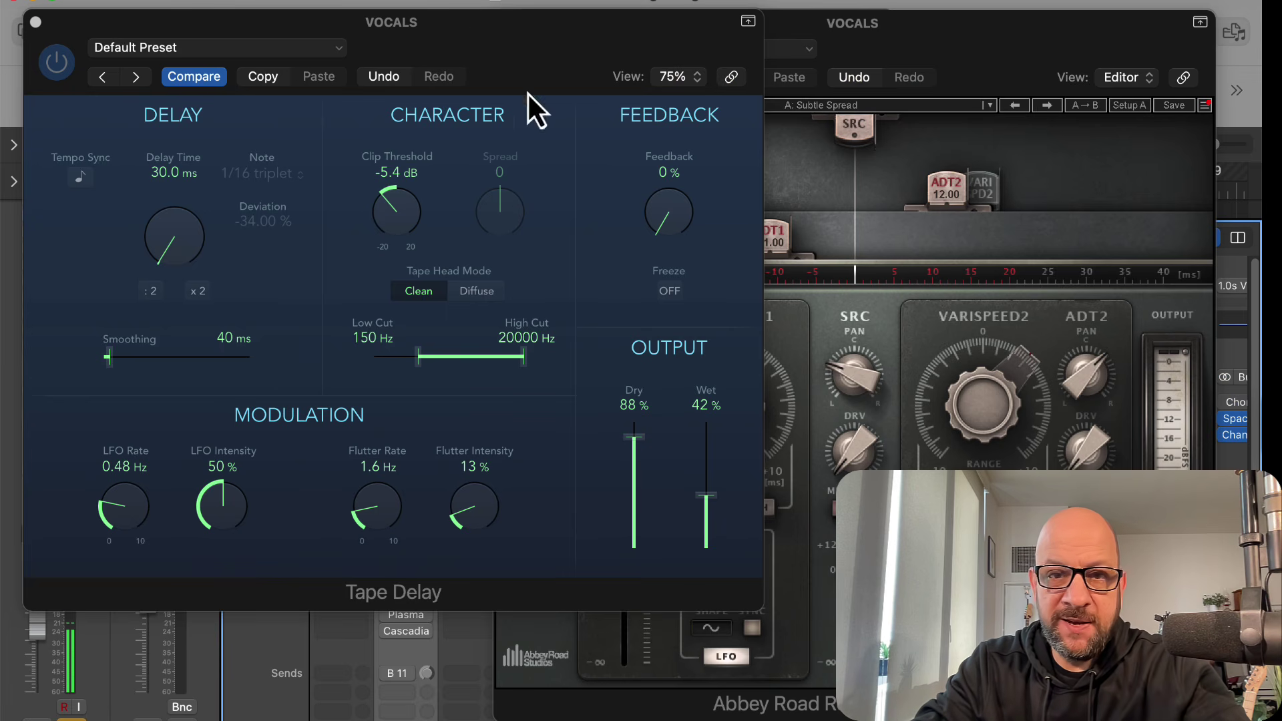
left_click(911, 48)
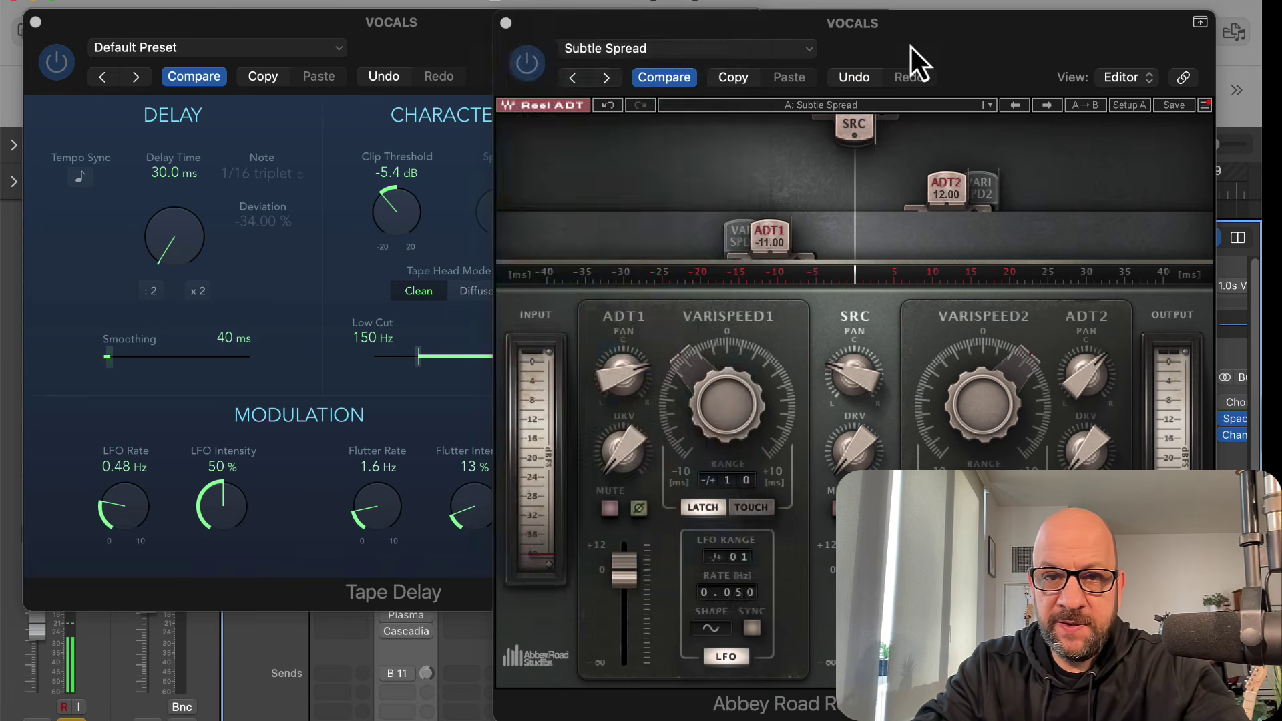
left_click(75, 60)
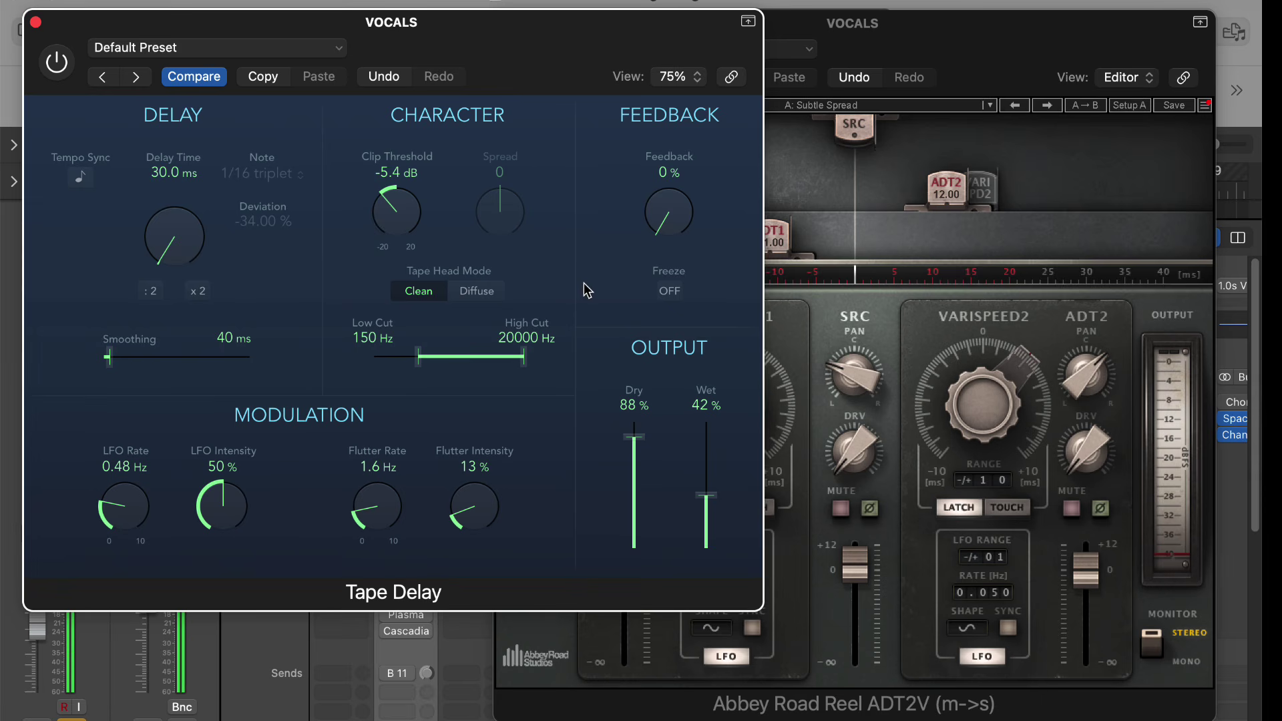
left_click(61, 70)
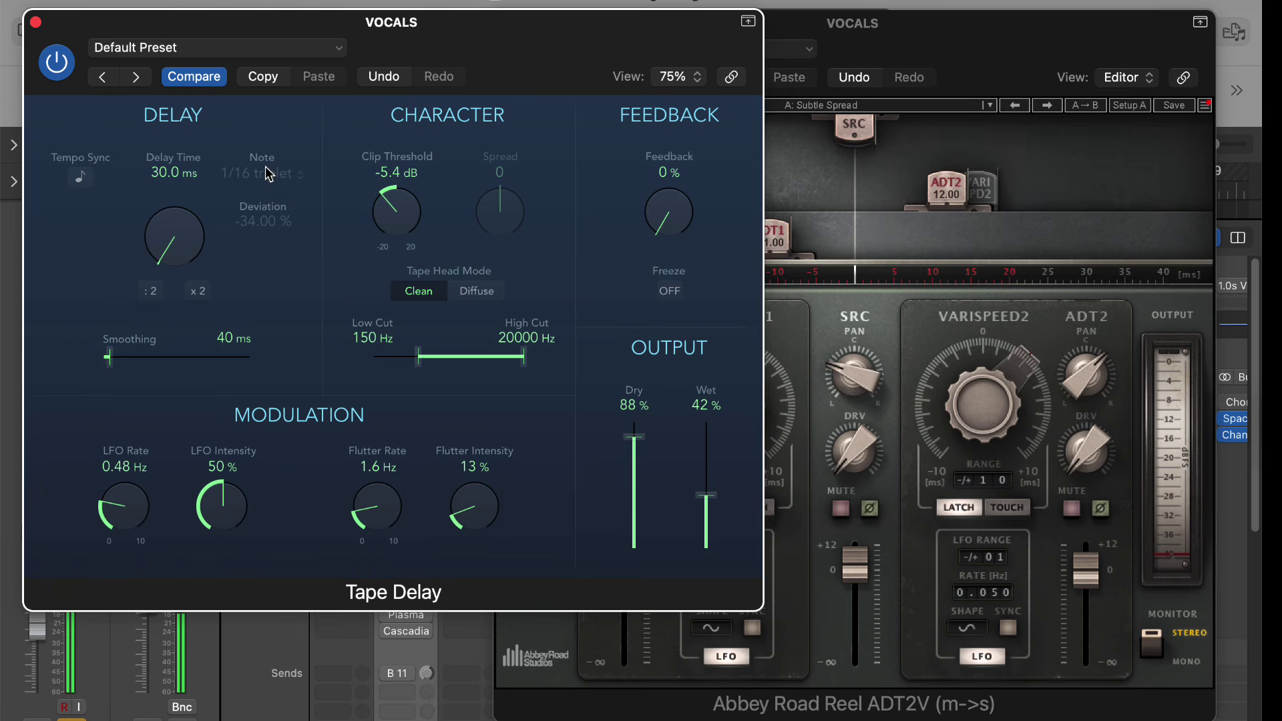
left_click(55, 68)
Bring the Abbey Road Reel ADT2V window to the front, reposition it and switch the plug-in on.
left_click(809, 42)
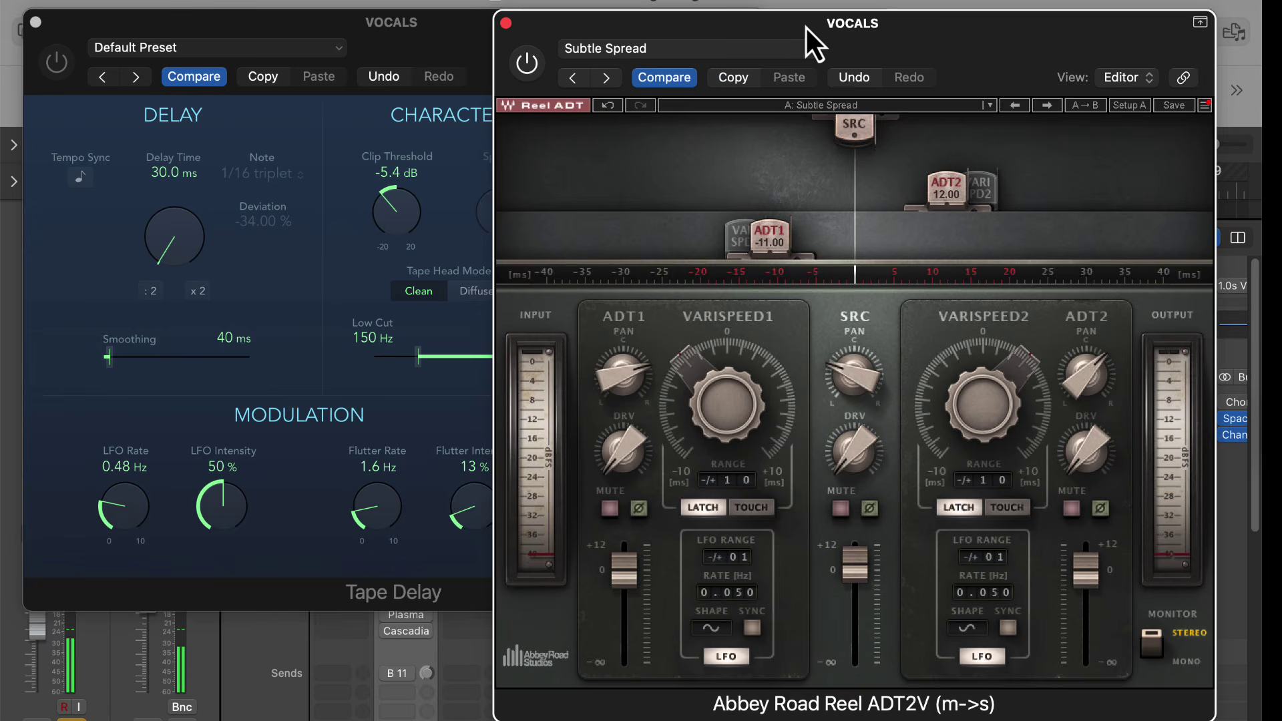
left_click_drag(807, 27, 779, 19)
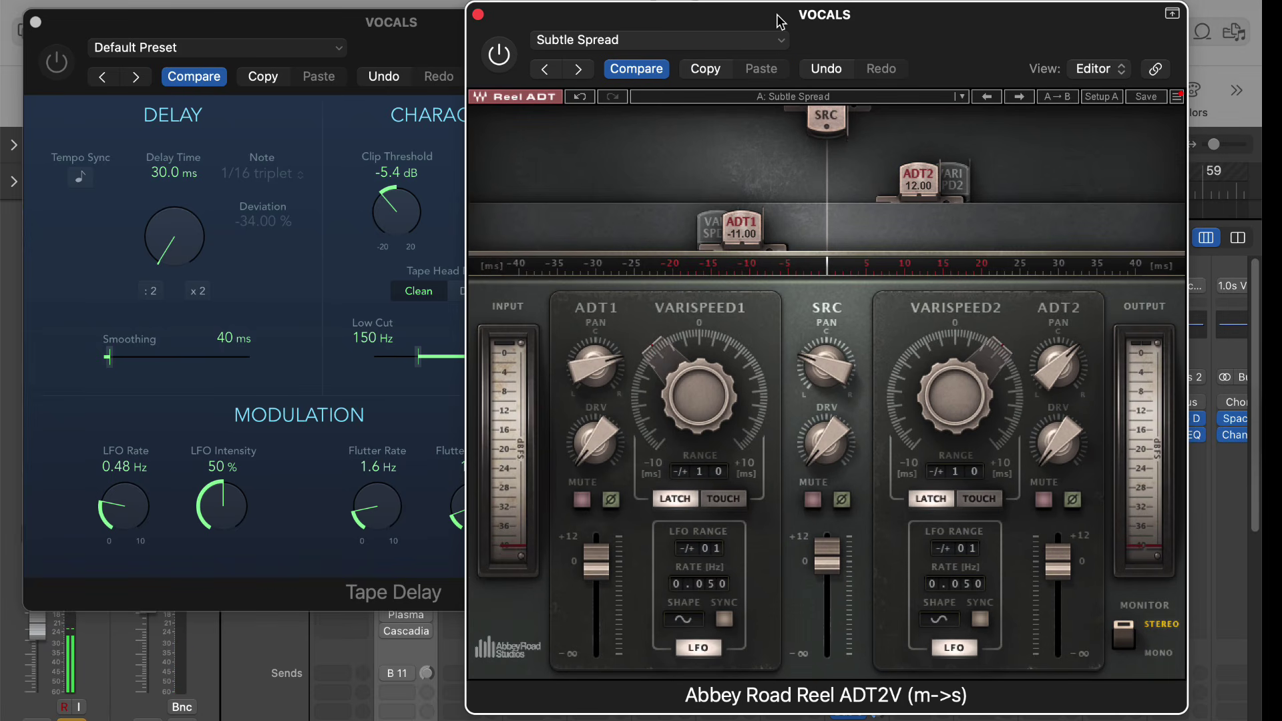
left_click(499, 55)
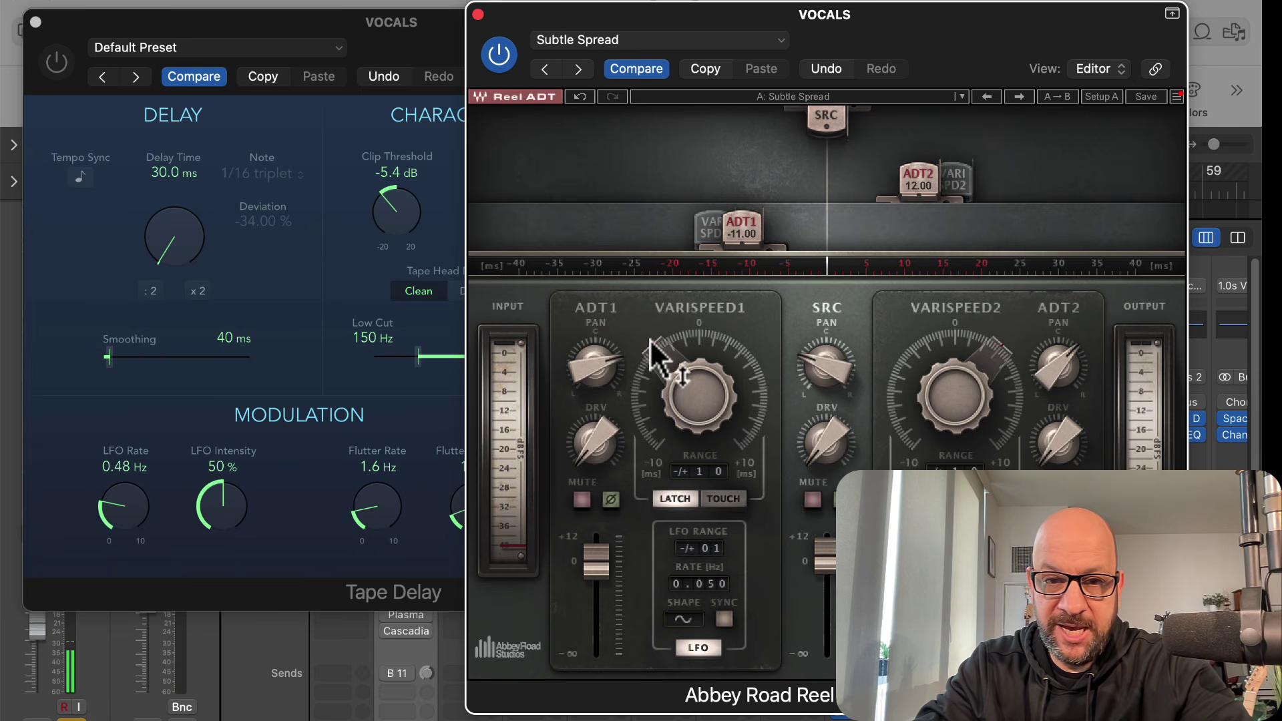
Load the Spread Stronger Two factory preset in the Reel ADT plug-in.
mouse_move(1012, 383)
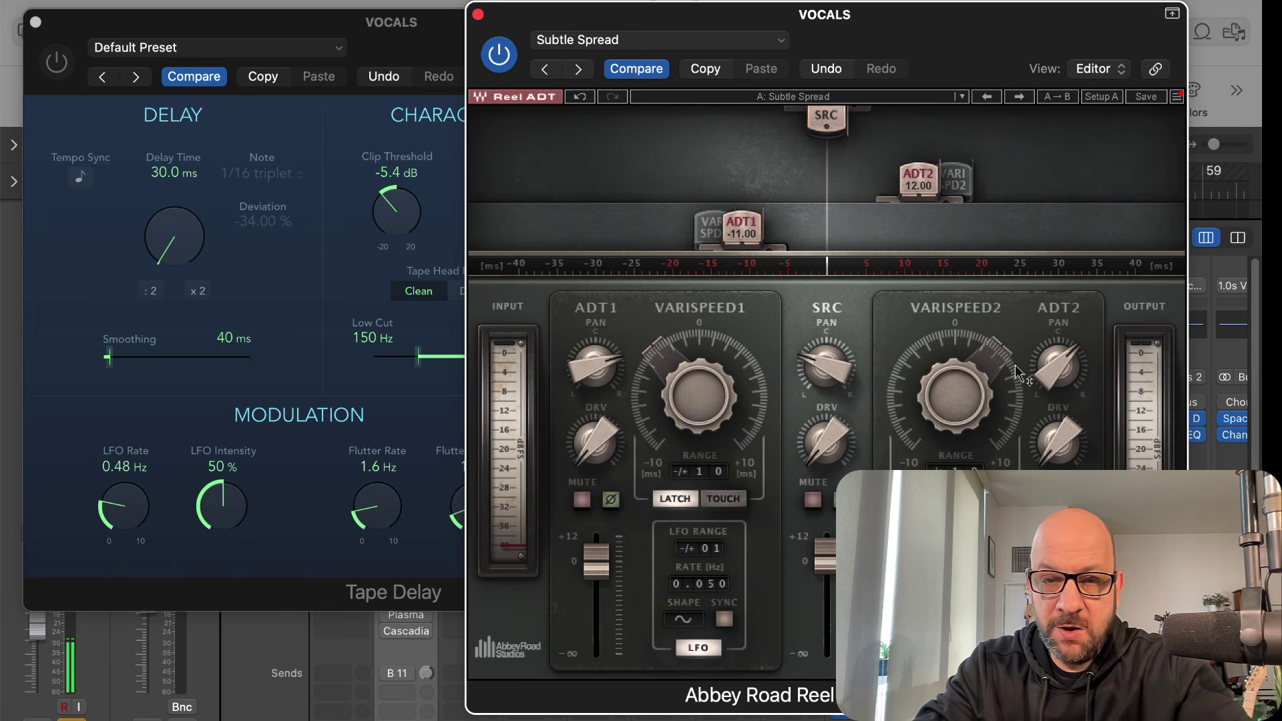
left_click(837, 98)
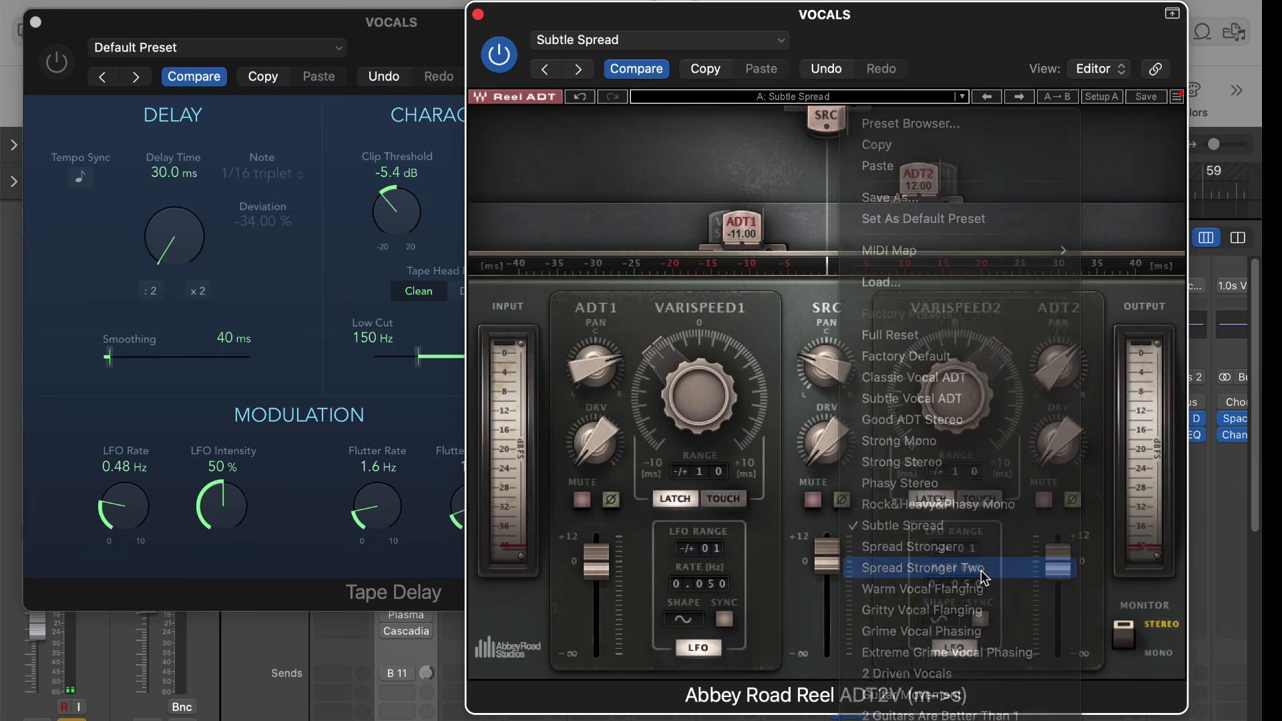
left_click(975, 570)
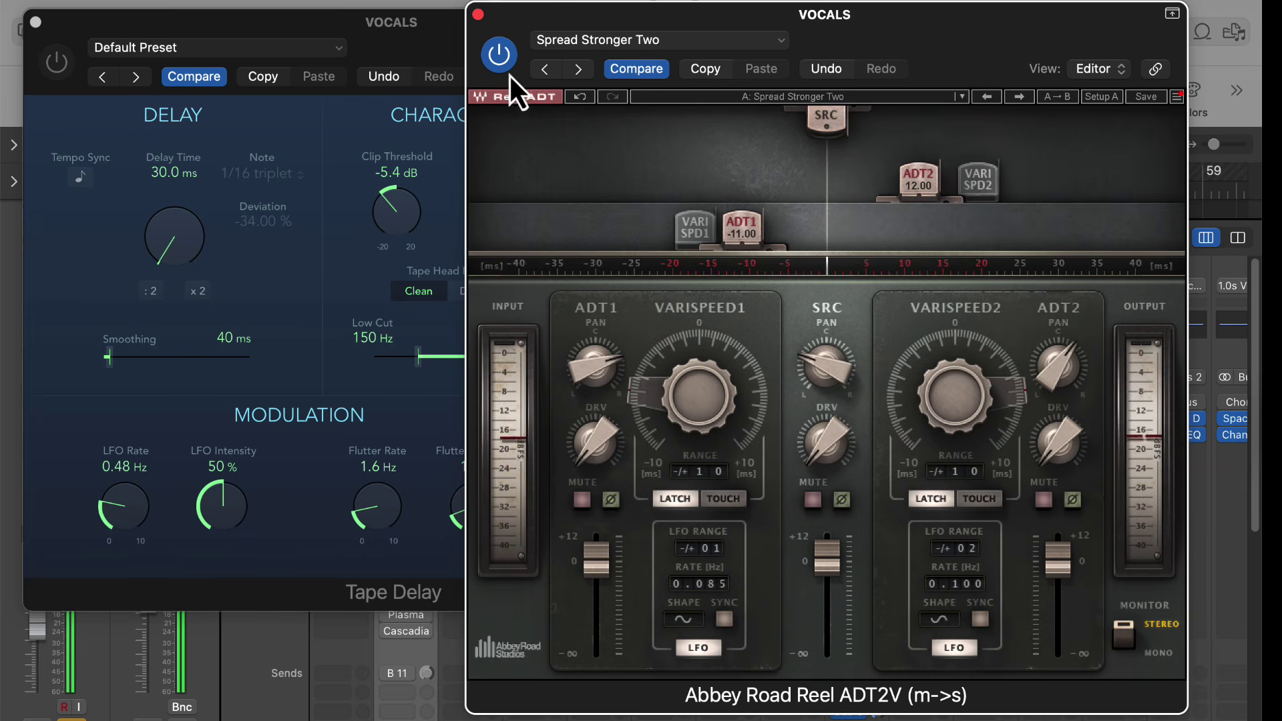
Compare the Tape Delay at 45% wet with the Reel ADT by alternately bypassing one and enabling the other.
left_click(486, 67)
left_click(63, 74)
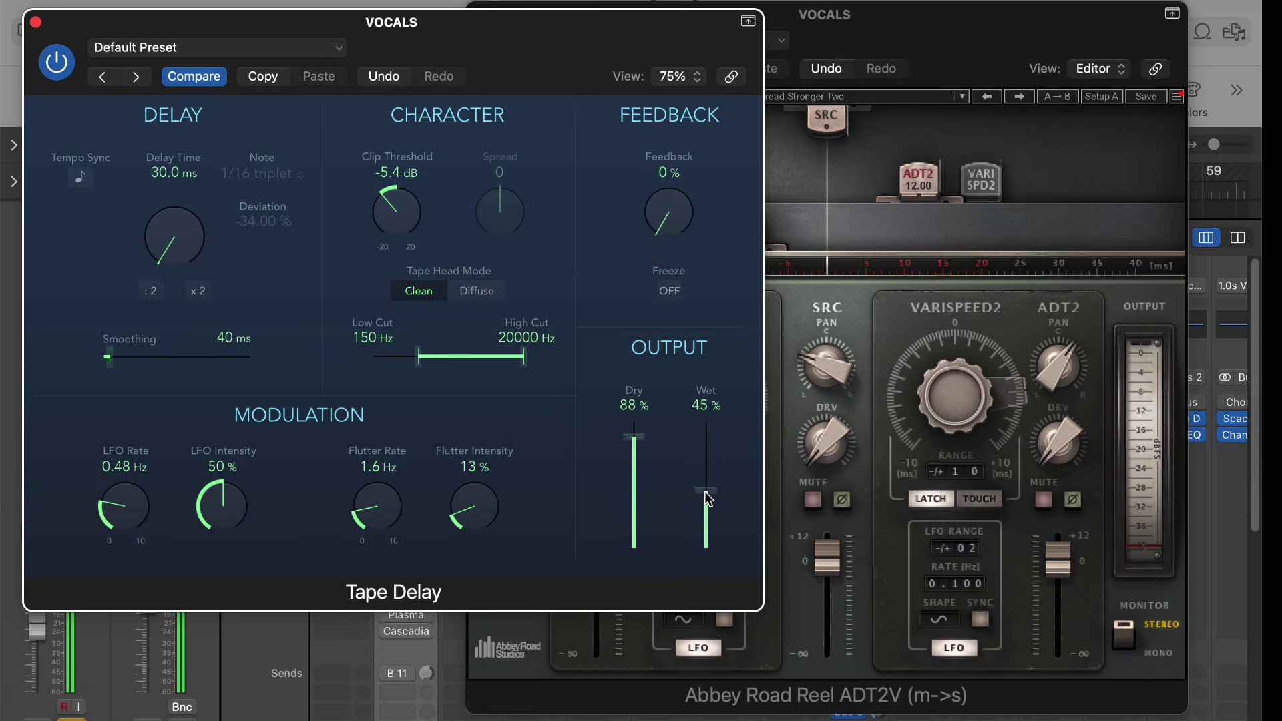
left_click(977, 41)
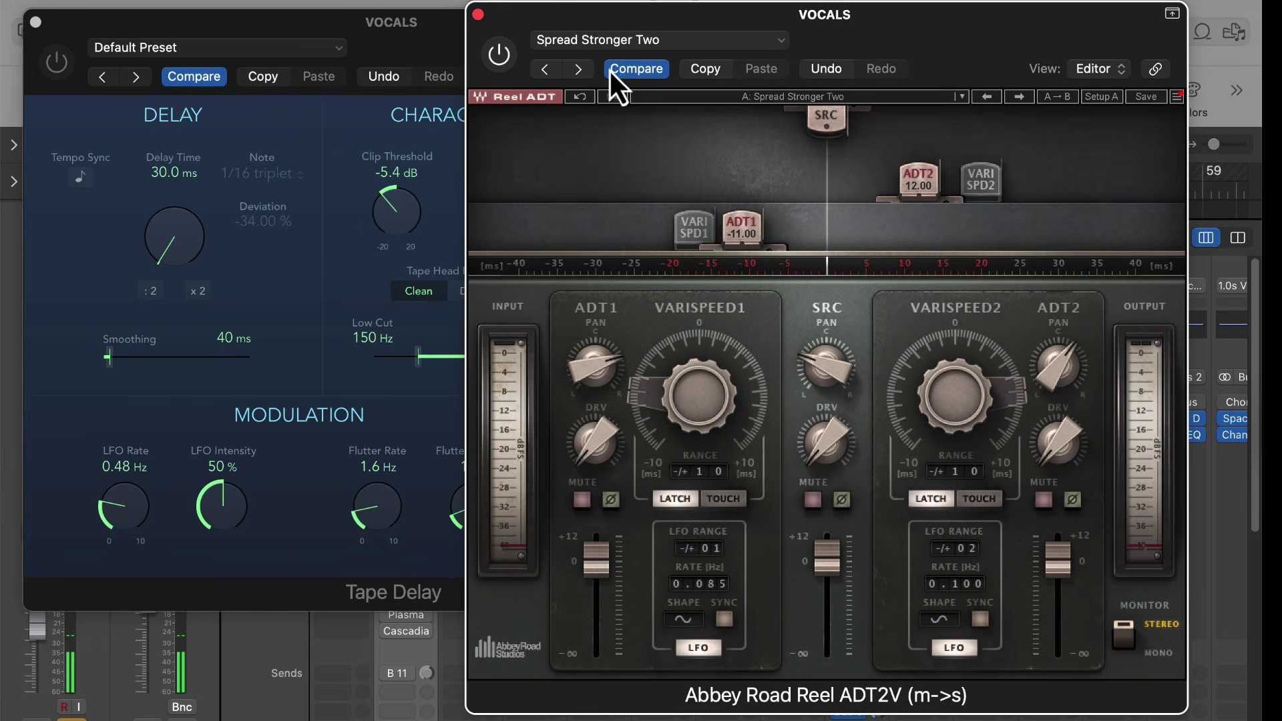
left_click(502, 61)
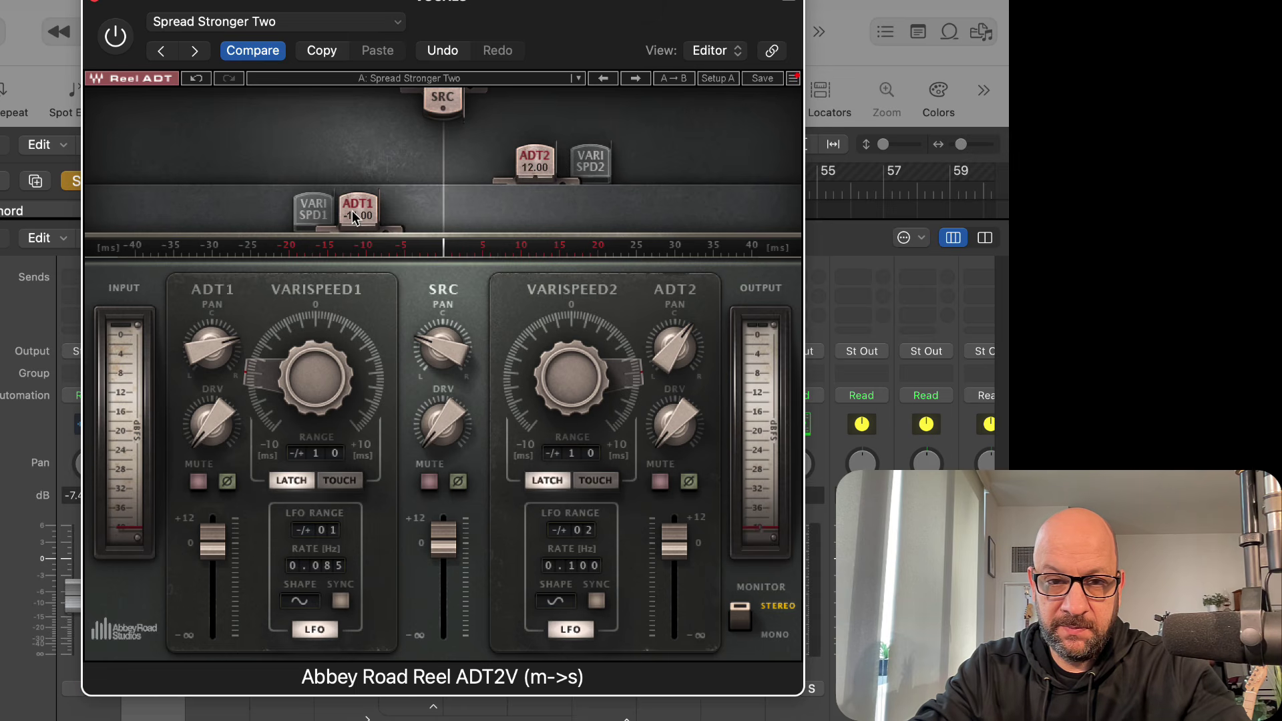
Switch the Reel ADT on and adjust its VariSpeed1 knob to -5.52.
left_click(114, 40)
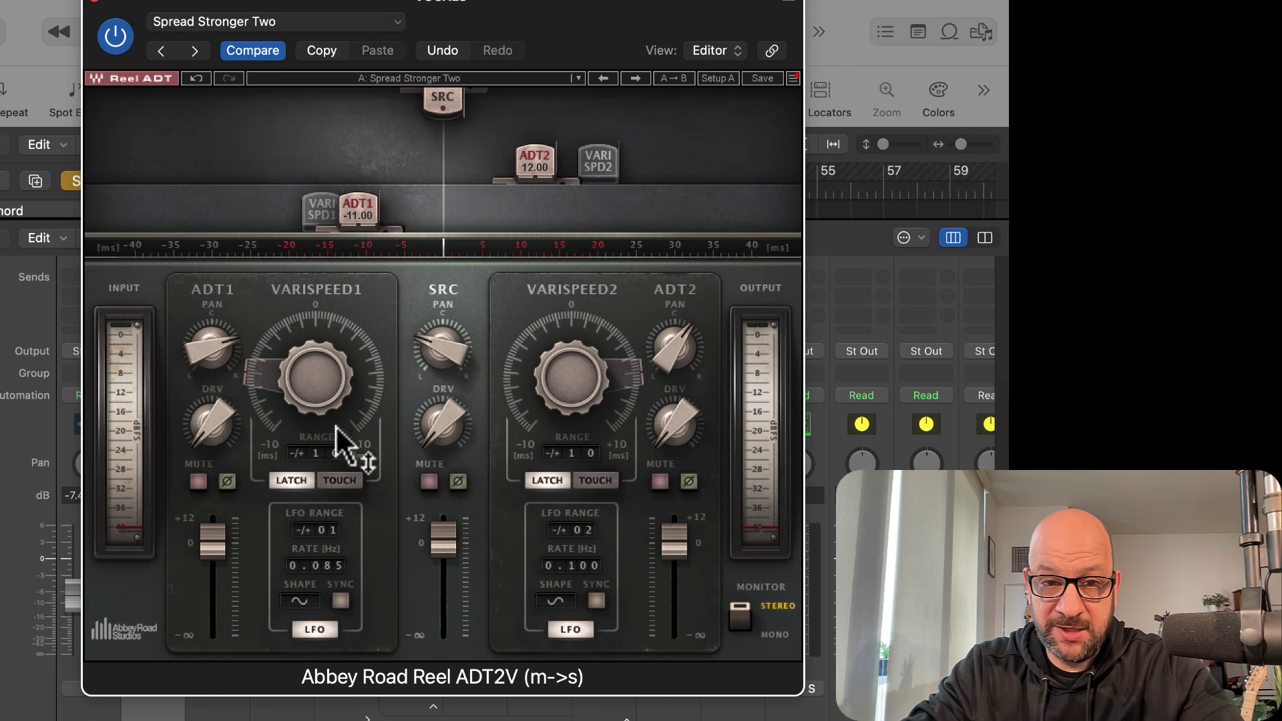
left_click_drag(318, 365, 321, 365)
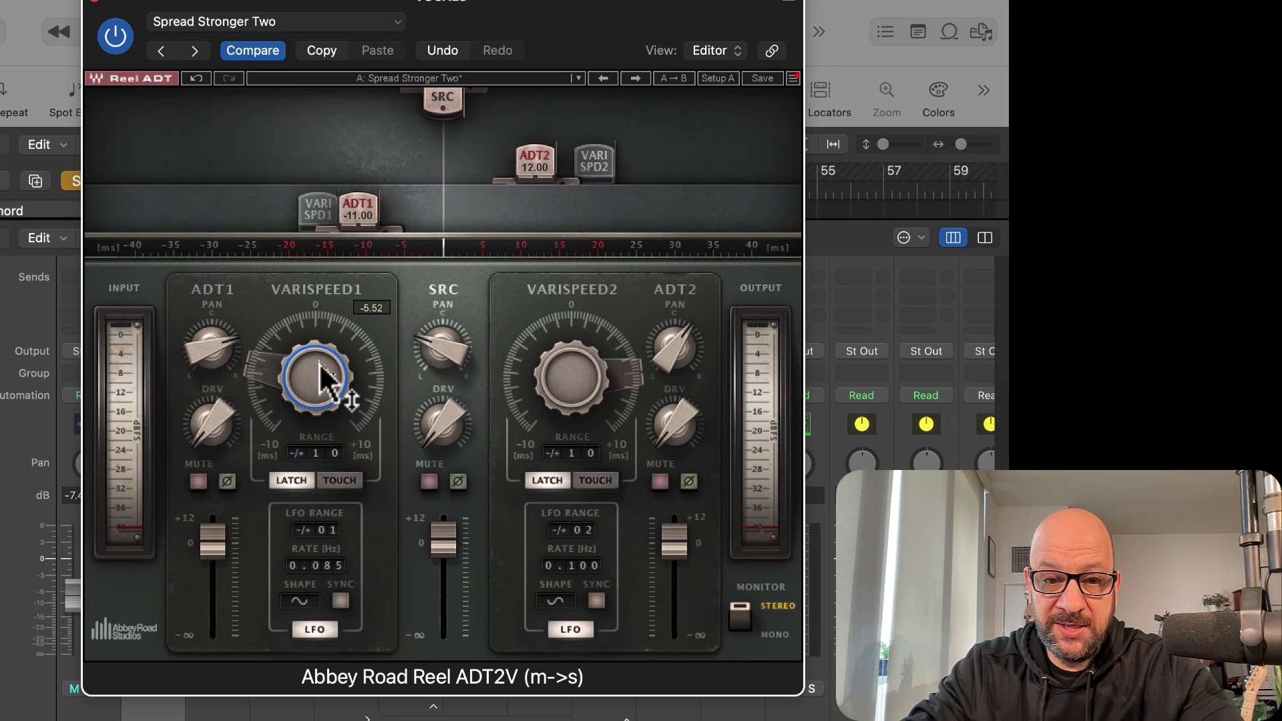